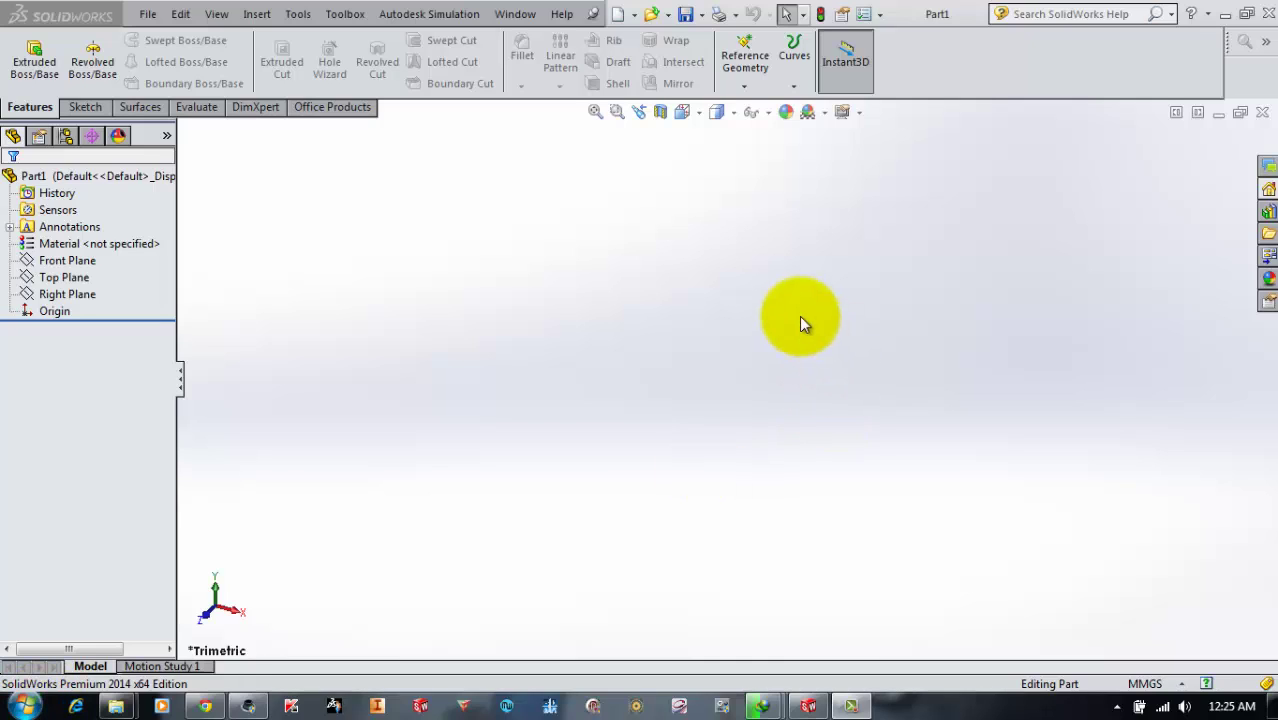
Launch CAD Configuration Manager 15.0 from the Start menu's ANSYS 15.0 Utilities folder.
{"action": "left_click", "coordinate": [790, 316]}
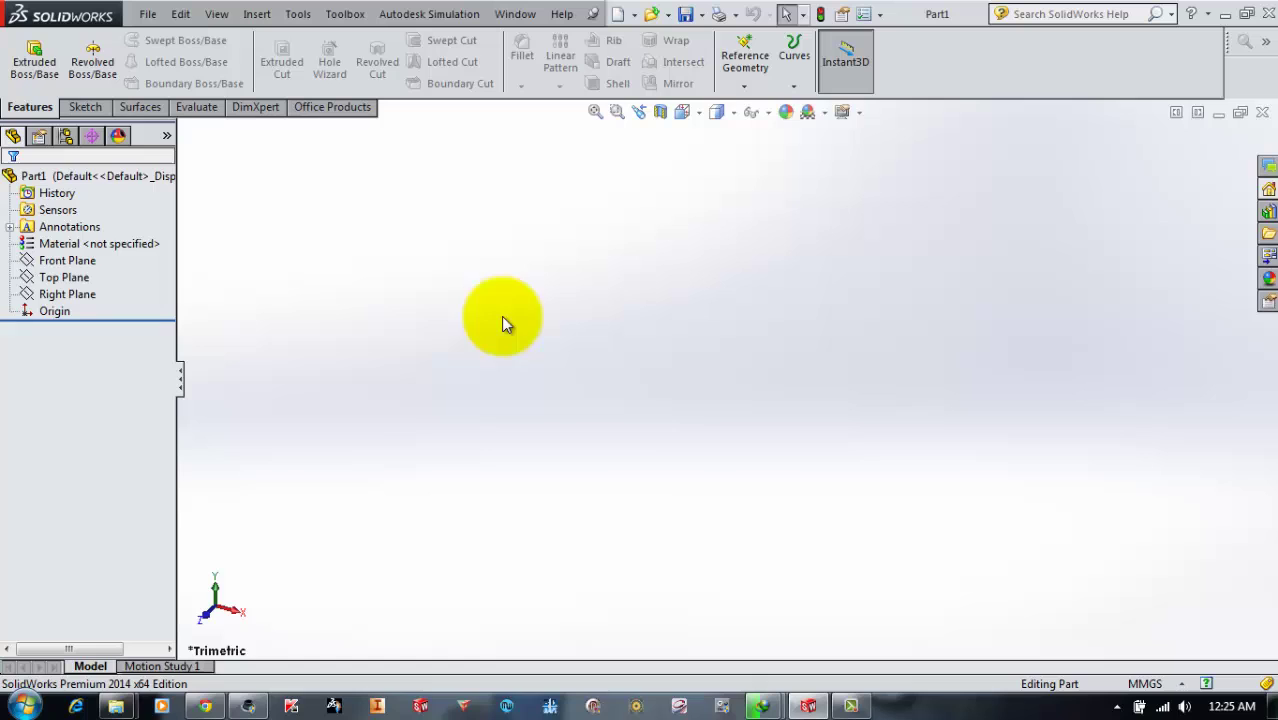
{"action": "left_click", "coordinate": [20, 707]}
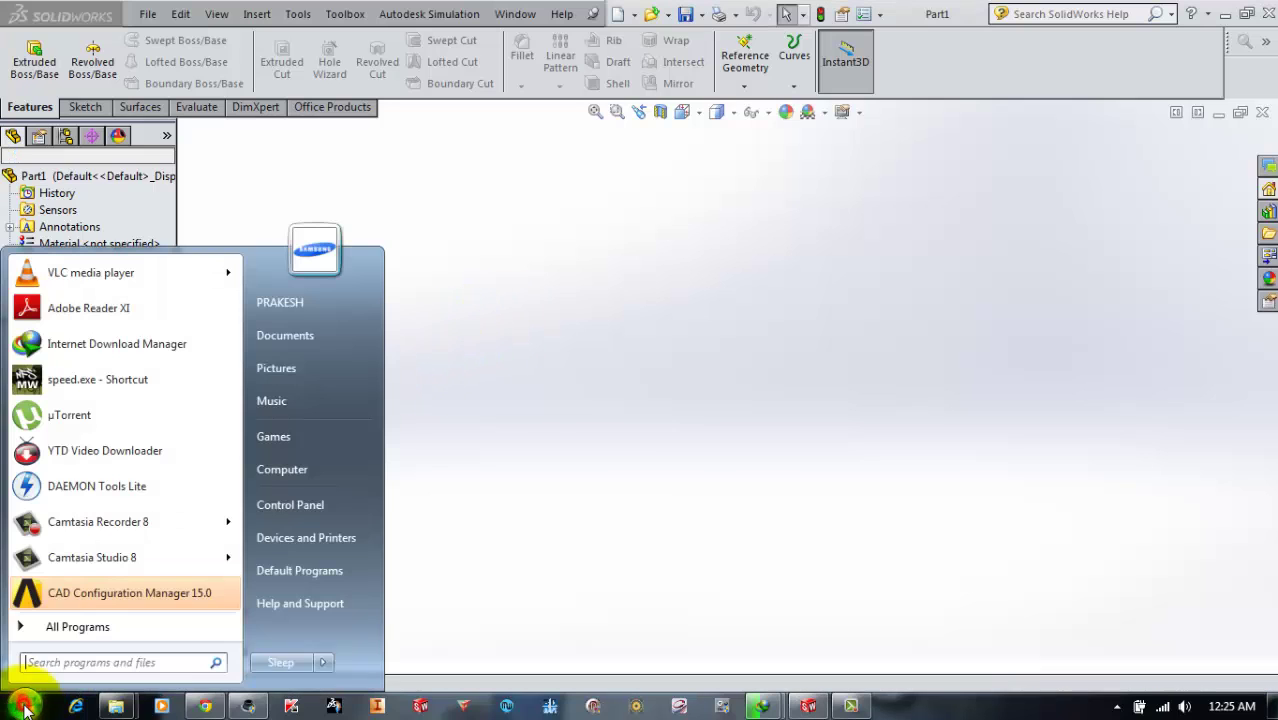
{"action": "left_click", "coordinate": [42, 627]}
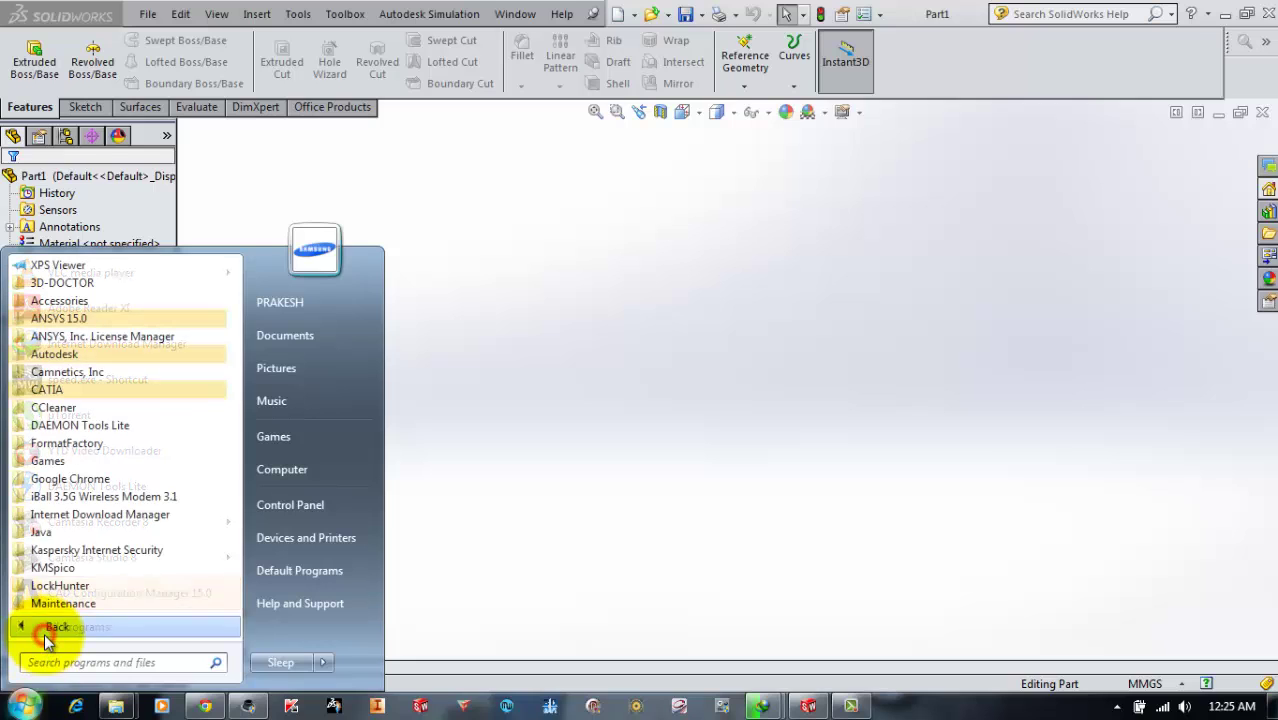
{"action": "left_click", "coordinate": [79, 319]}
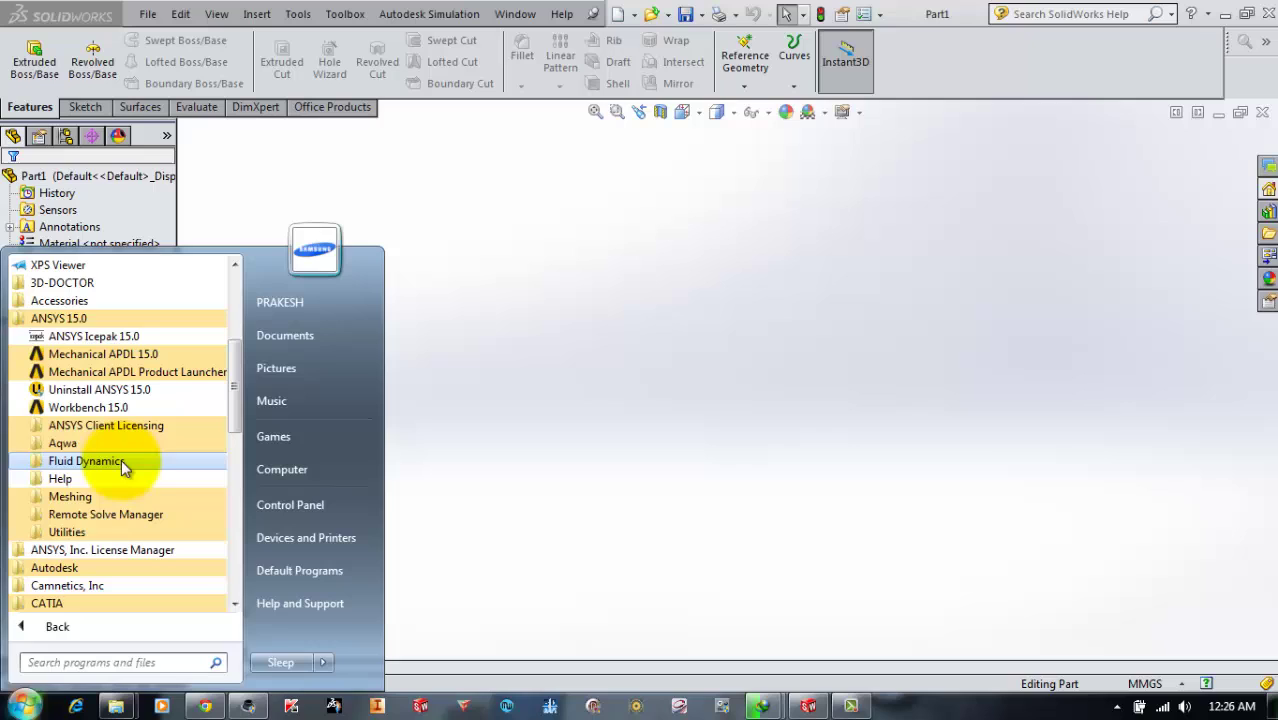
{"action": "left_click", "coordinate": [104, 531]}
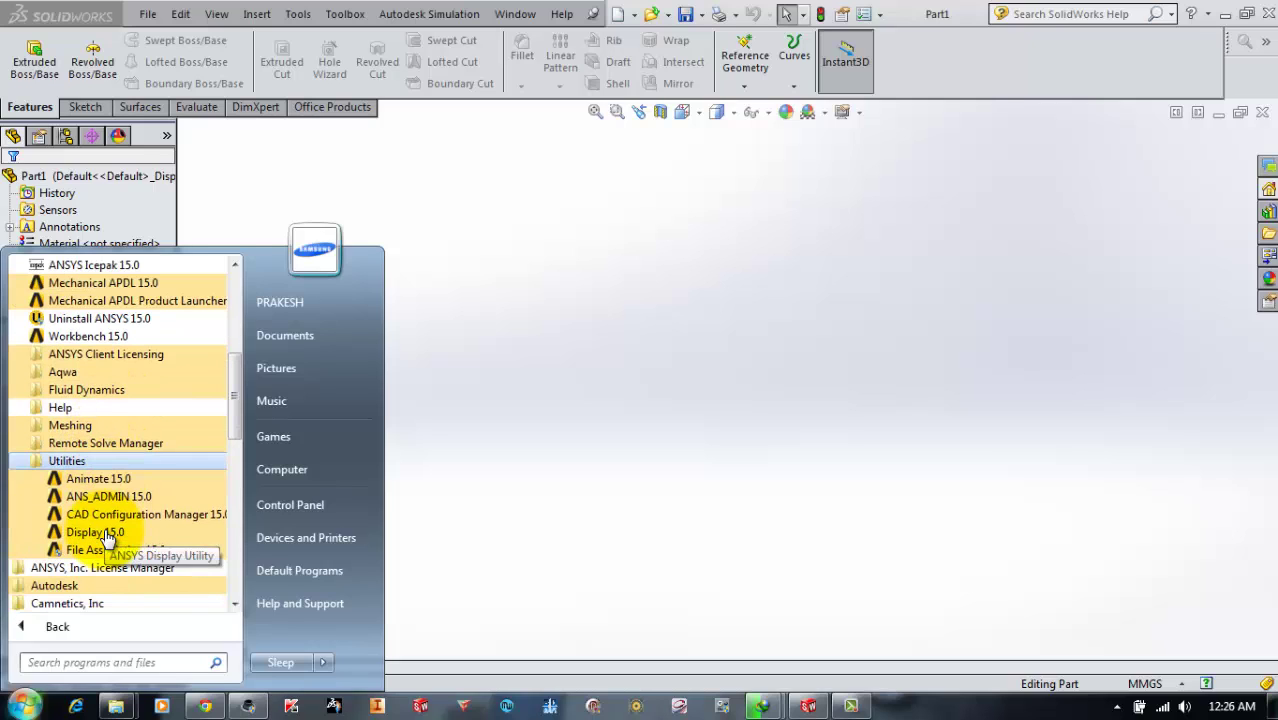
{"action": "left_click", "coordinate": [108, 511]}
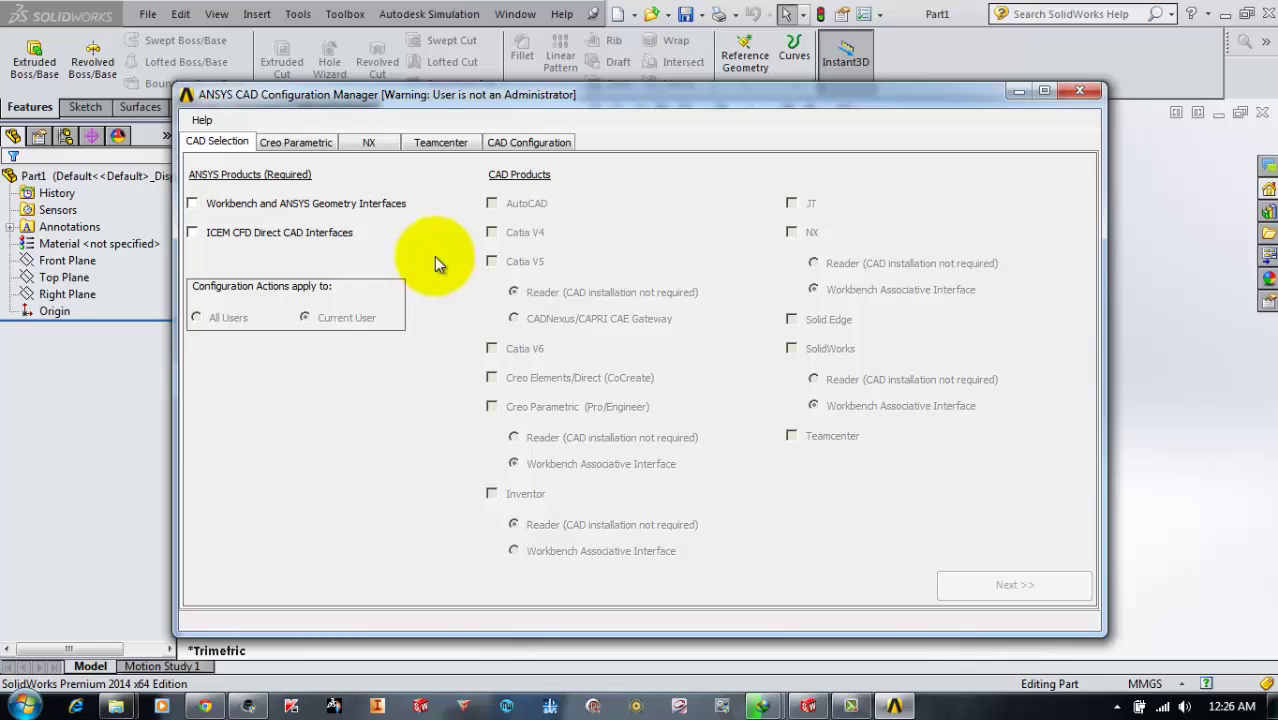
{"action": "left_click", "coordinate": [293, 147]}
{"action": "left_click", "coordinate": [370, 148]}
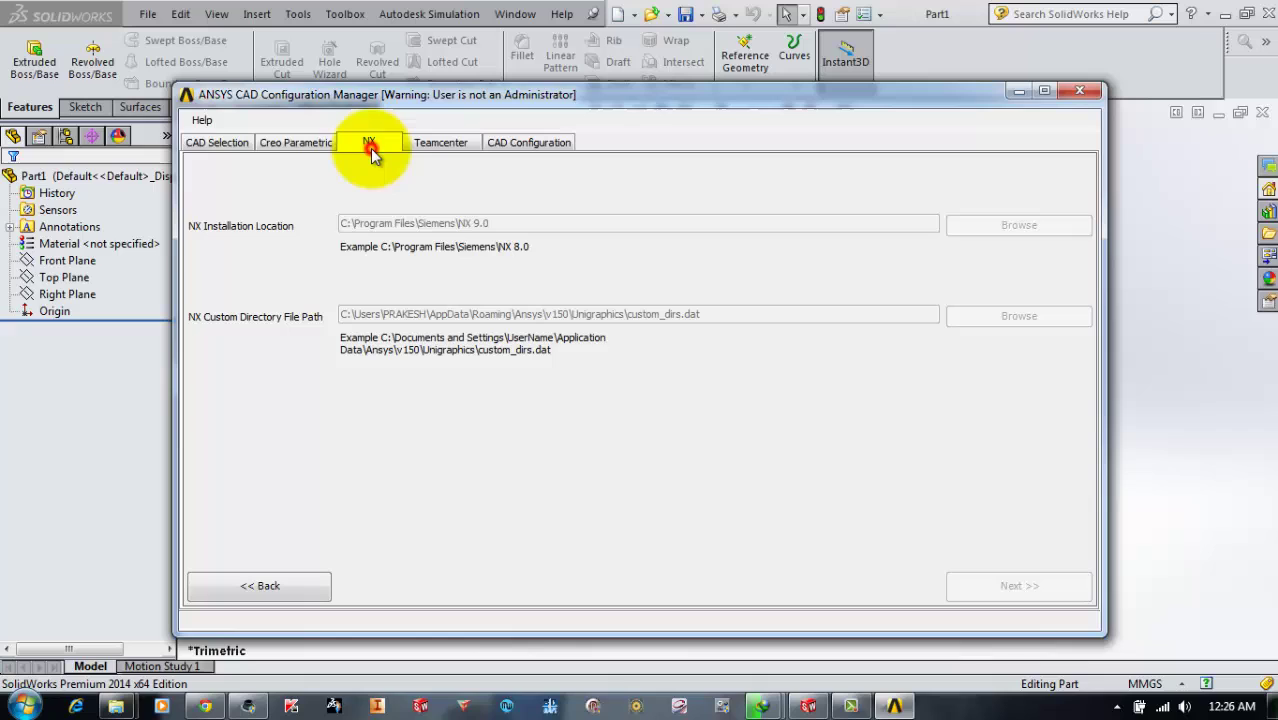
{"action": "left_click", "coordinate": [431, 145]}
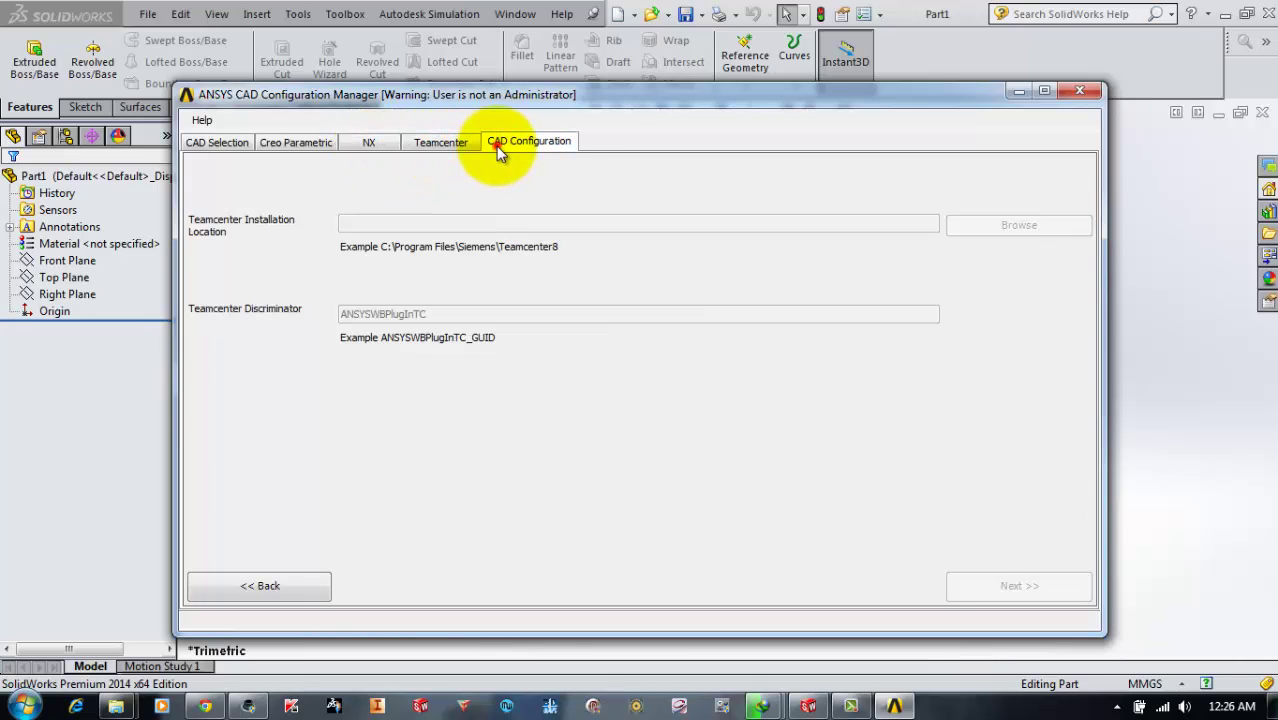
{"action": "left_click", "coordinate": [496, 146]}
{"action": "left_click", "coordinate": [216, 144]}
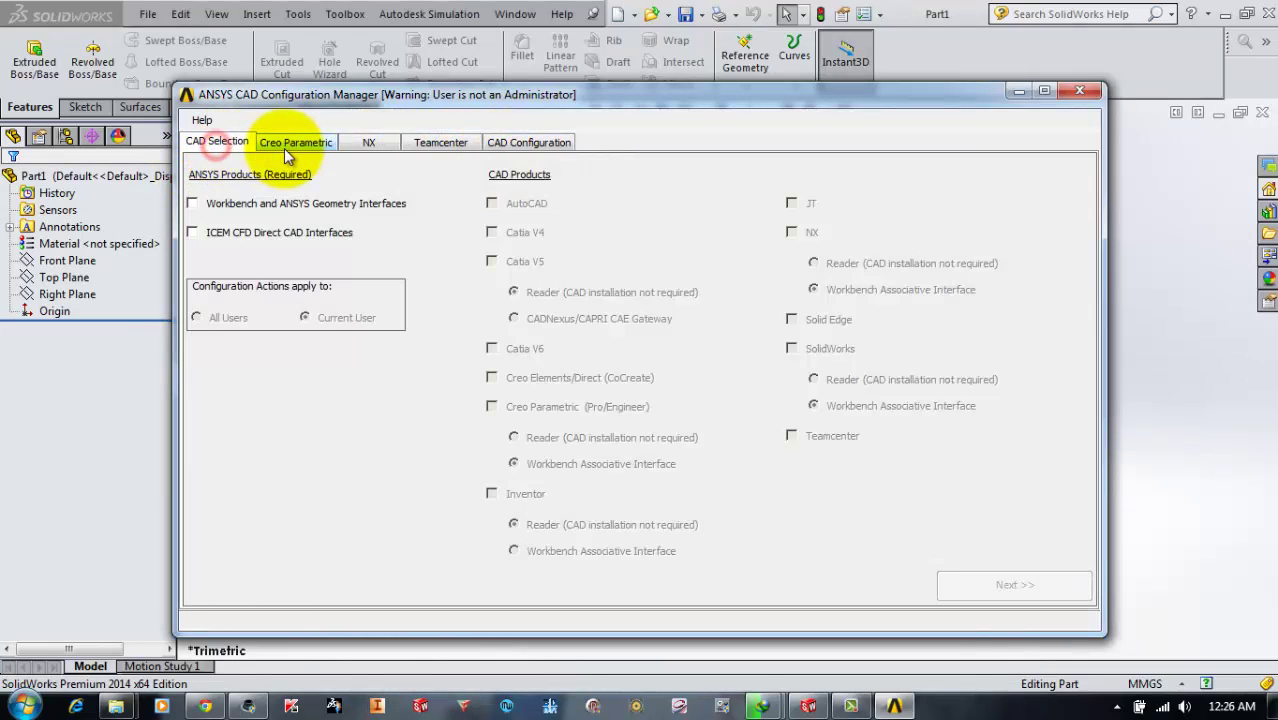
{"action": "left_click", "coordinate": [285, 147]}
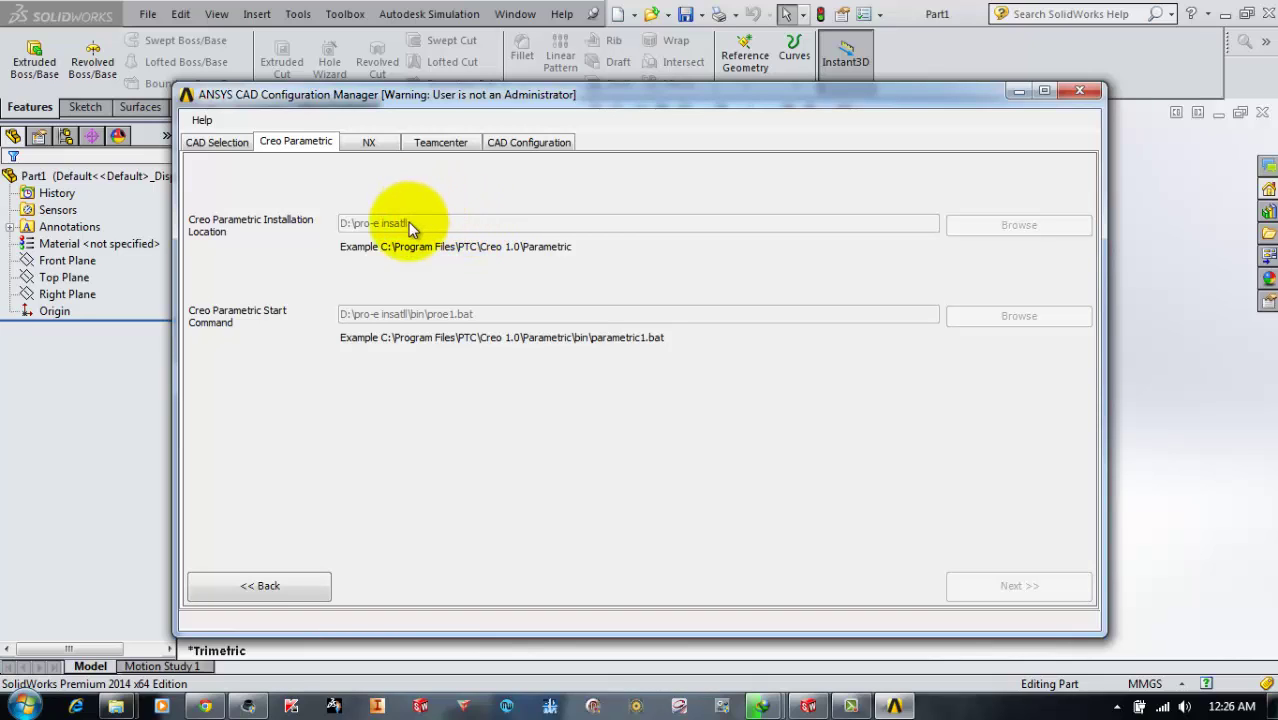
{"action": "left_click", "coordinate": [220, 145]}
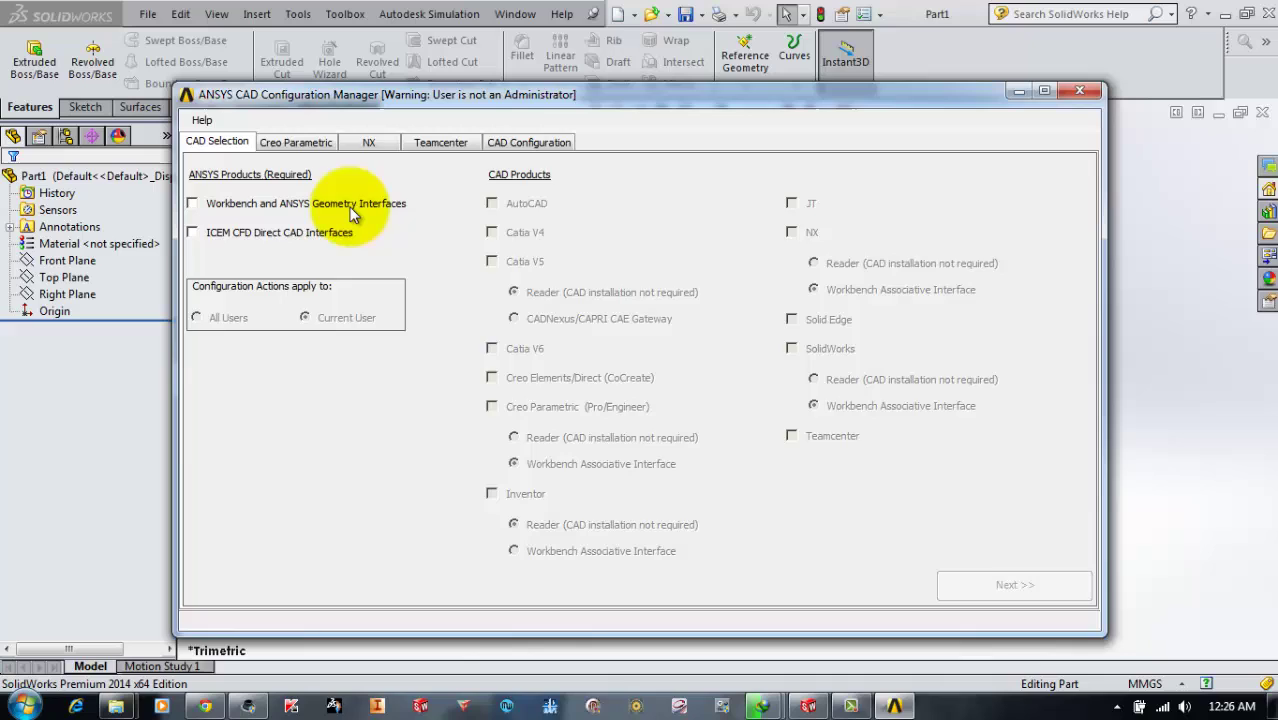
{"action": "left_click", "coordinate": [370, 143]}
{"action": "left_click", "coordinate": [319, 145]}
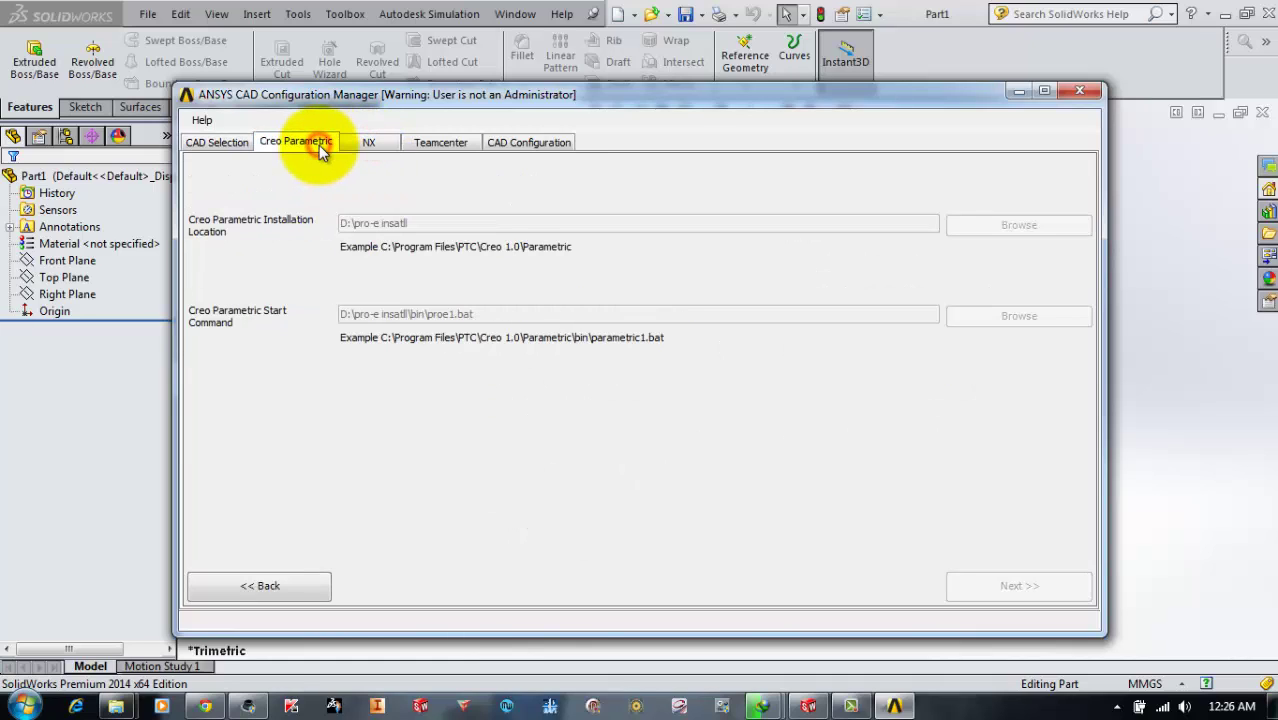
{"action": "left_click", "coordinate": [393, 145]}
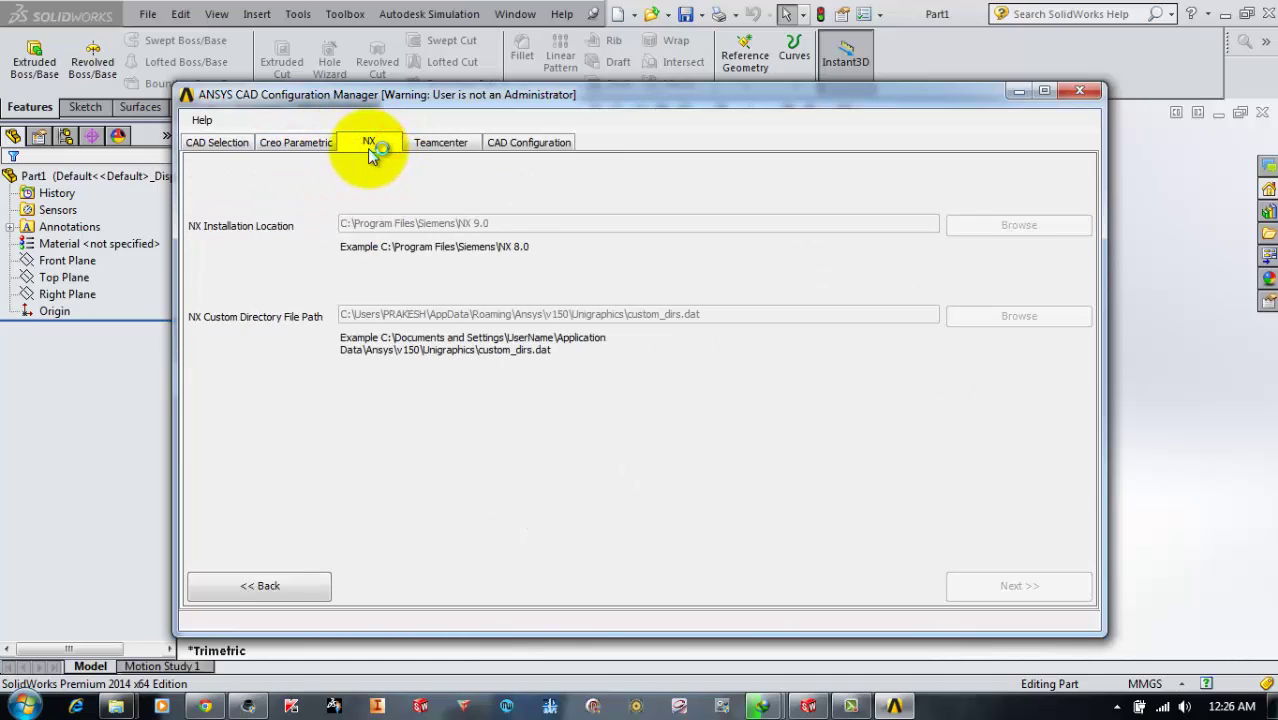
{"action": "left_click", "coordinate": [432, 144]}
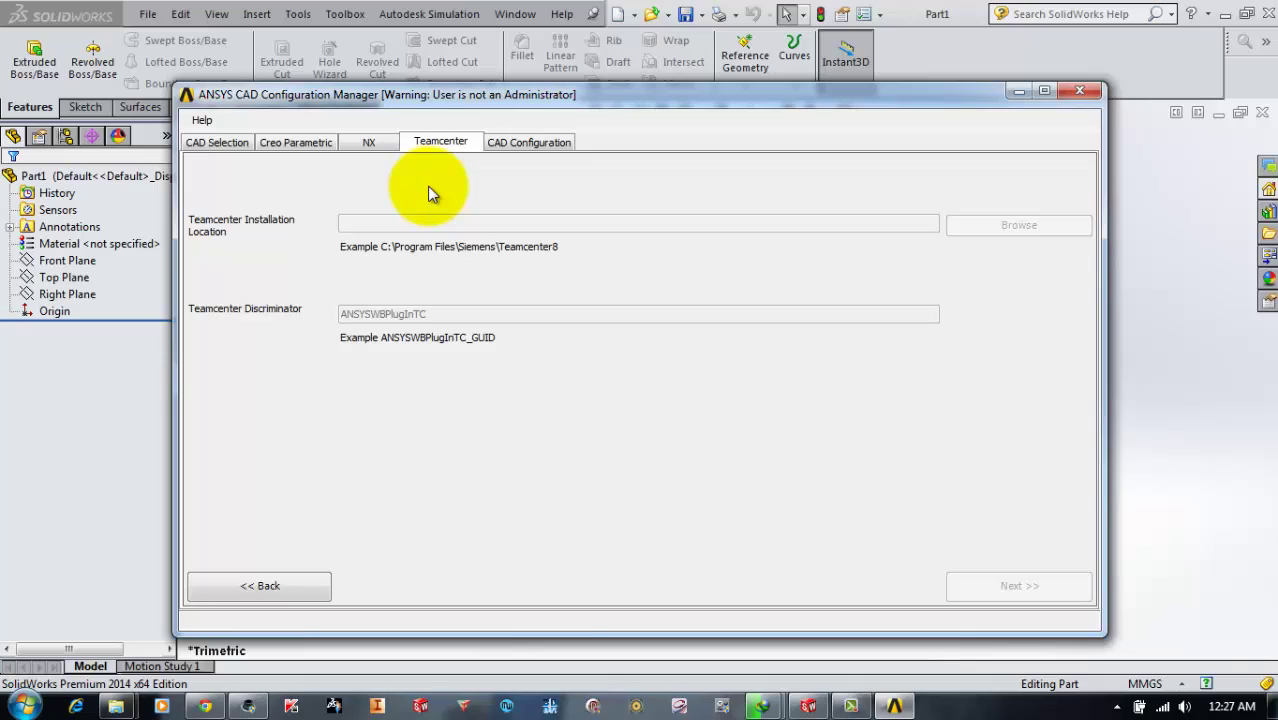
{"action": "left_click", "coordinate": [235, 142]}
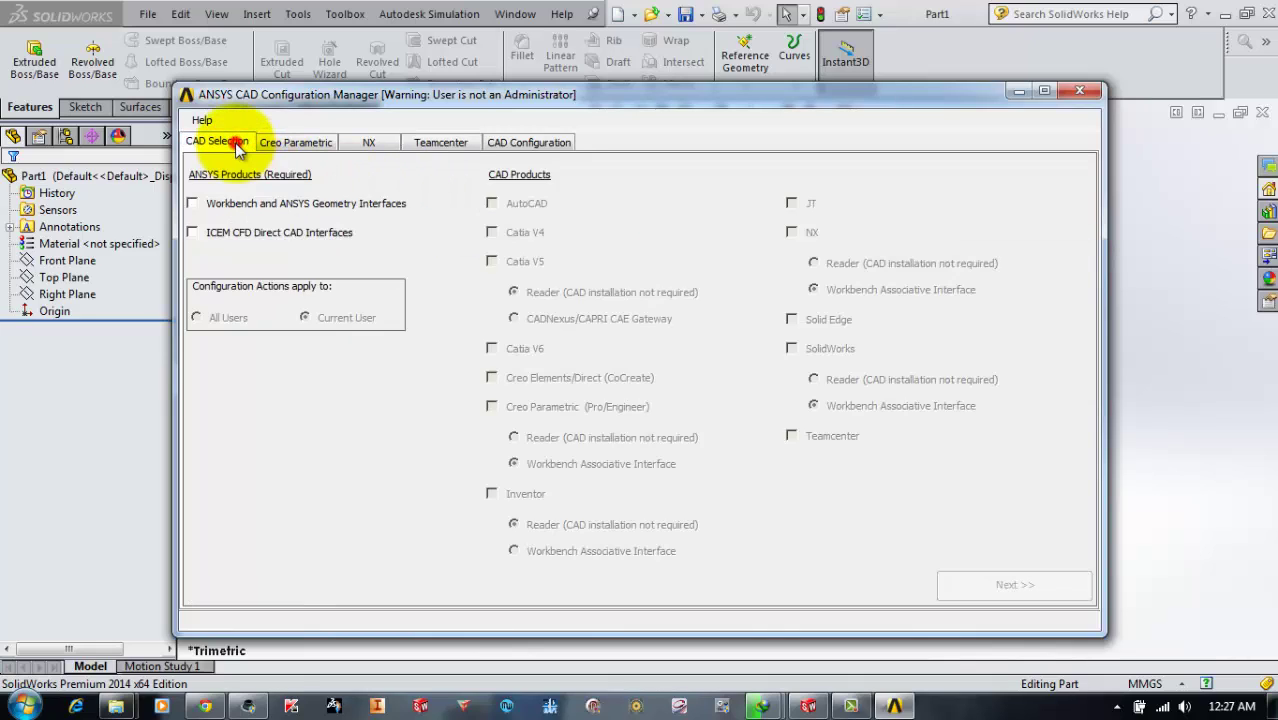
Tick Workbench and ANSYS Geometry Interfaces and ICEM CFD Direct CAD Interfaces on the CAD Selection tab.
{"action": "left_click", "coordinate": [325, 207]}
{"action": "left_click", "coordinate": [316, 236]}
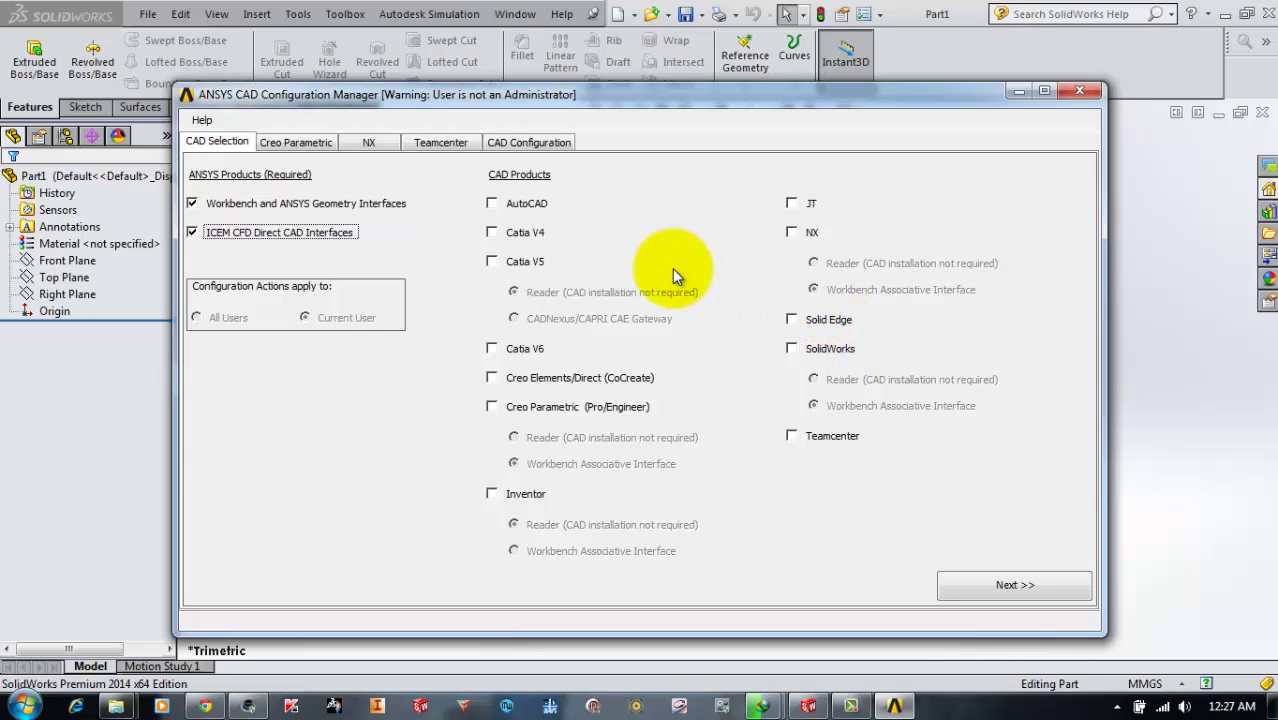
{"action": "key", "text": "Tab"}
{"action": "key", "text": "Tab"}
{"action": "key", "text": "Tab"}
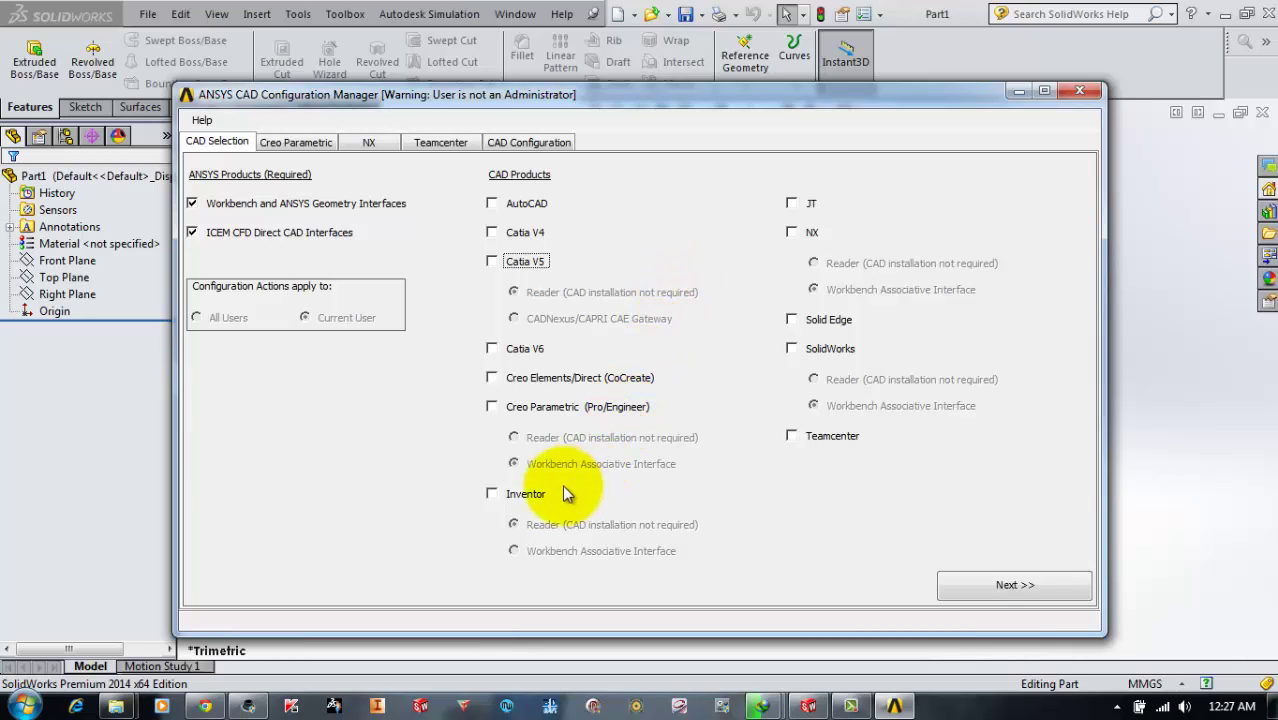
Tick Inventor and SolidWorks as CAD products, setting Inventor to Workbench Associative Interface.
{"action": "left_click", "coordinate": [536, 499]}
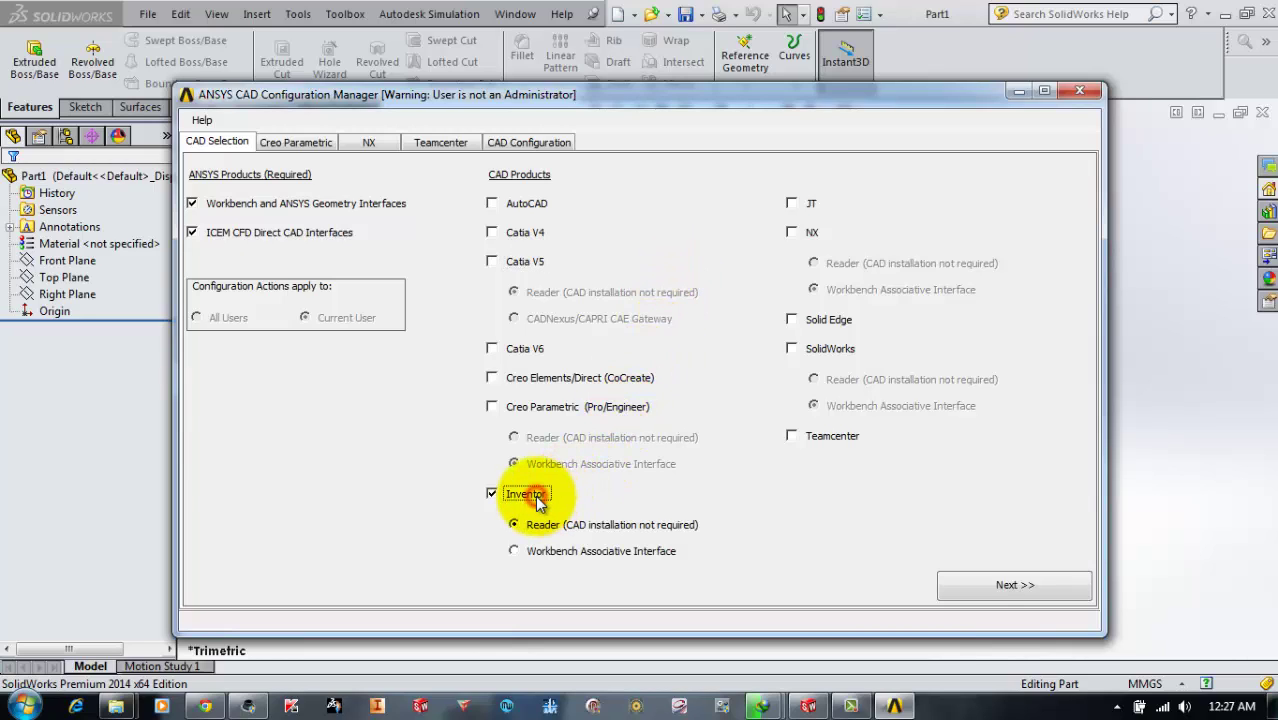
{"action": "left_click", "coordinate": [795, 349]}
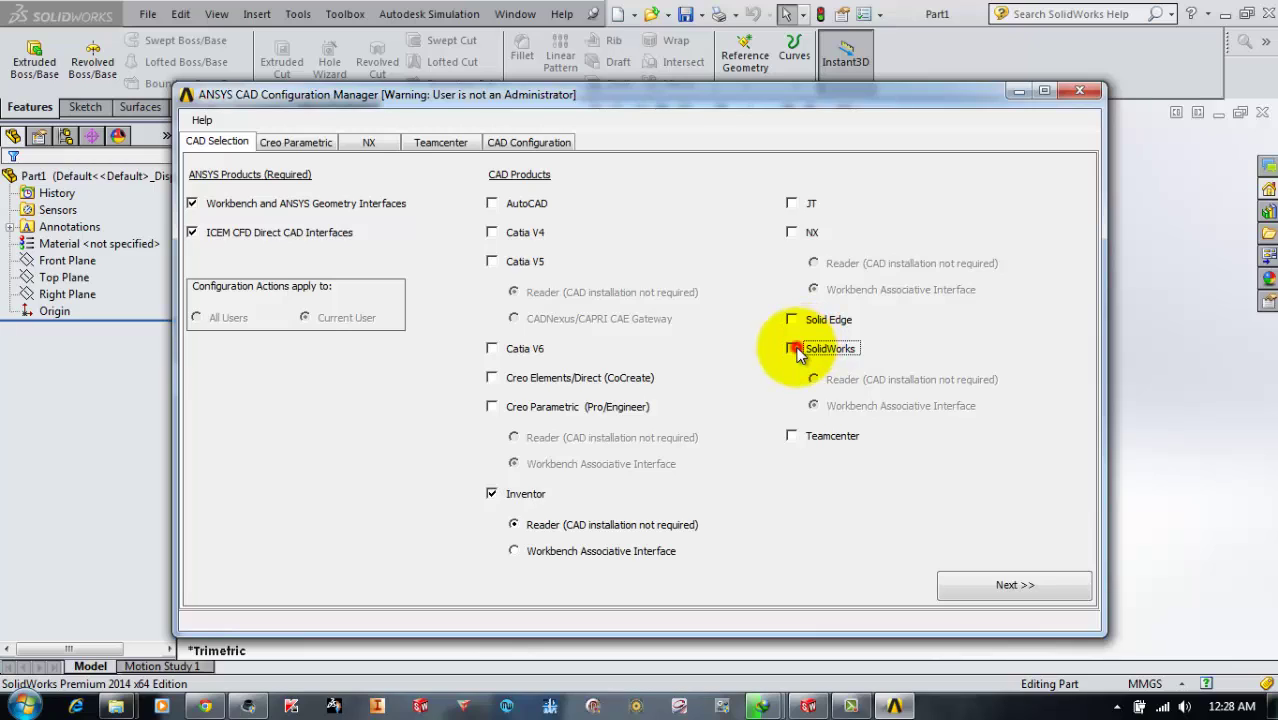
{"action": "left_click", "coordinate": [747, 520]}
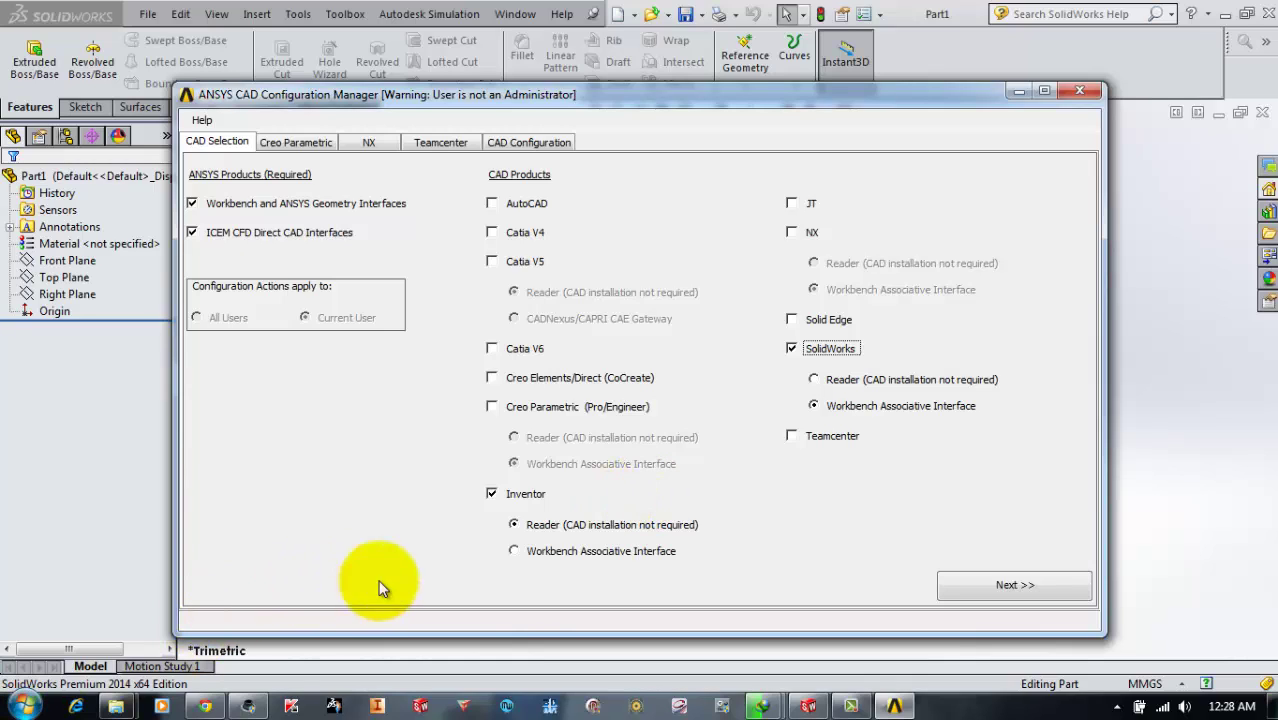
{"action": "left_click", "coordinate": [515, 551]}
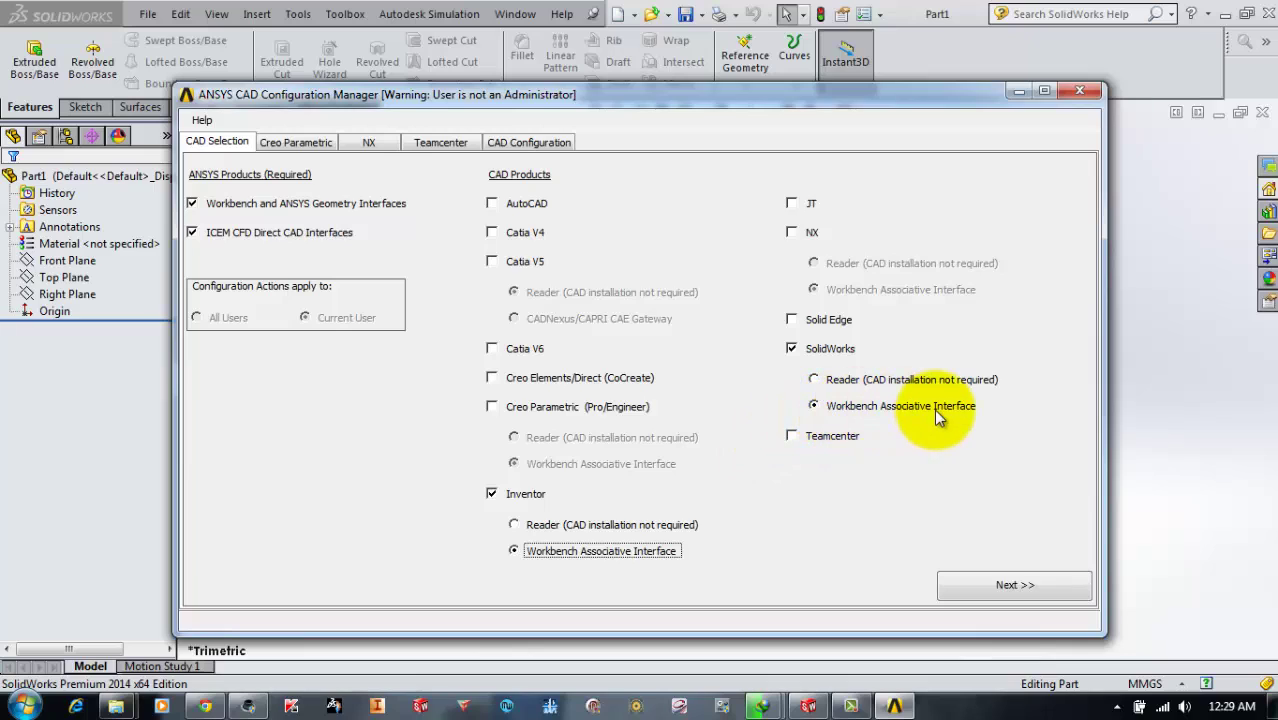
Run Configure Selected CAD Interfaces; the log reports 'Configure Failed -- Registration Error' for both plug-ins.
{"action": "left_click", "coordinate": [960, 588]}
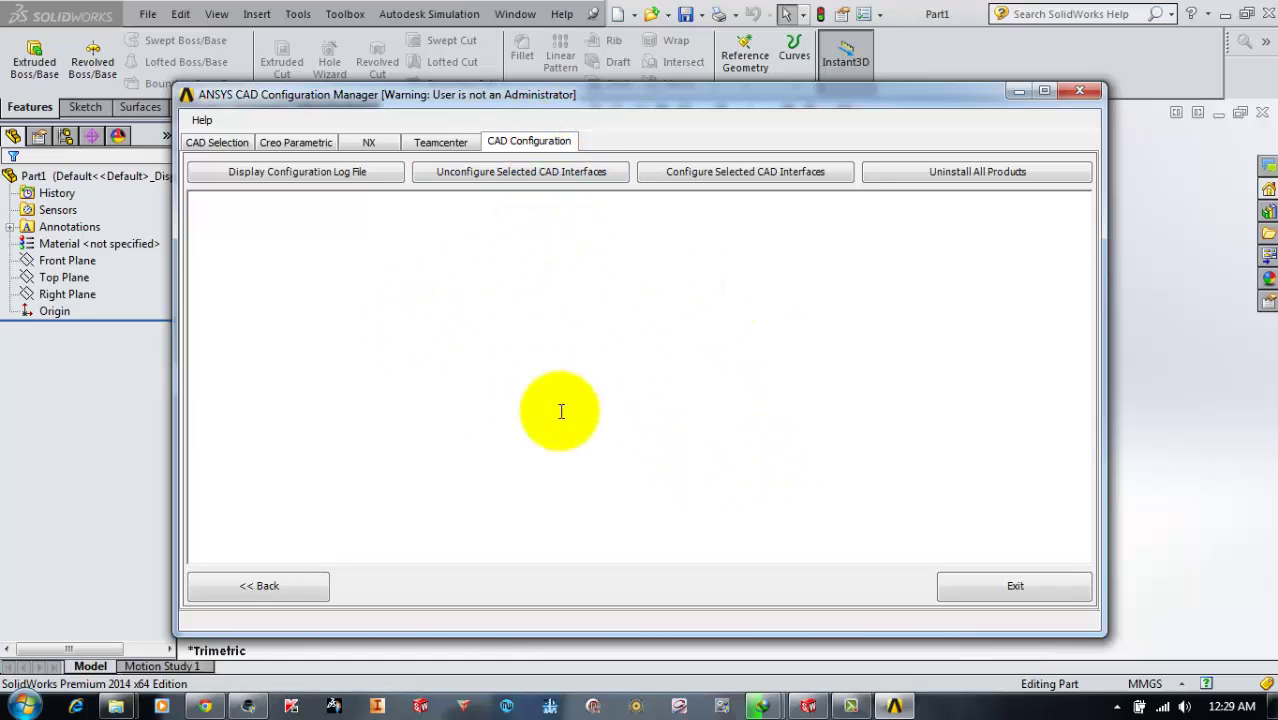
{"action": "left_click", "coordinate": [733, 180]}
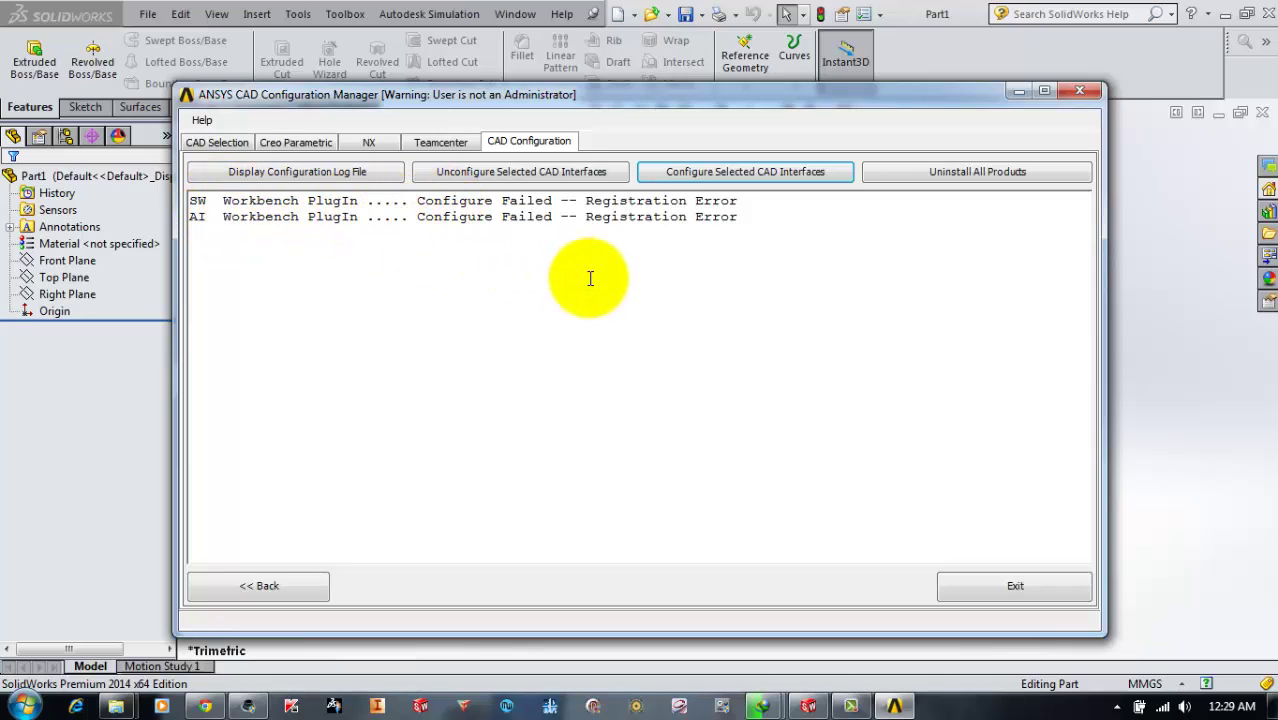
Exit the configuration manager, confirming with Yes, and close SolidWorks.
{"action": "left_click", "coordinate": [997, 592]}
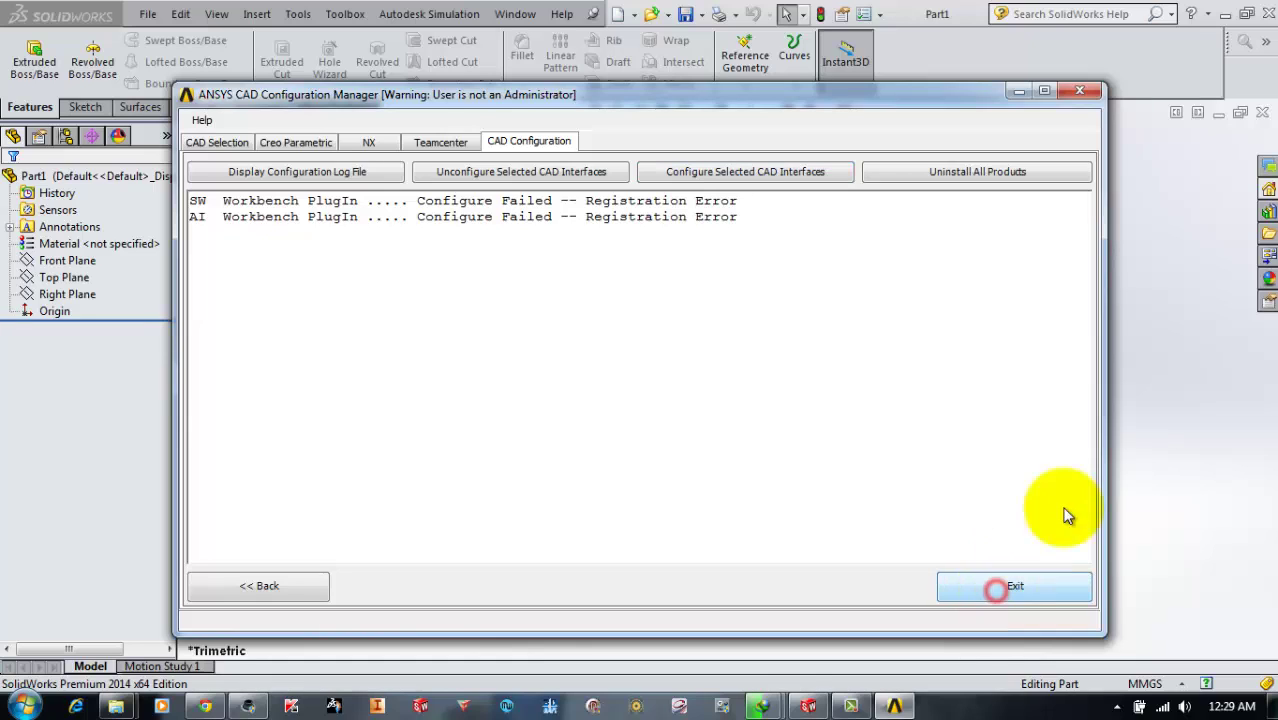
{"action": "left_click", "coordinate": [643, 411]}
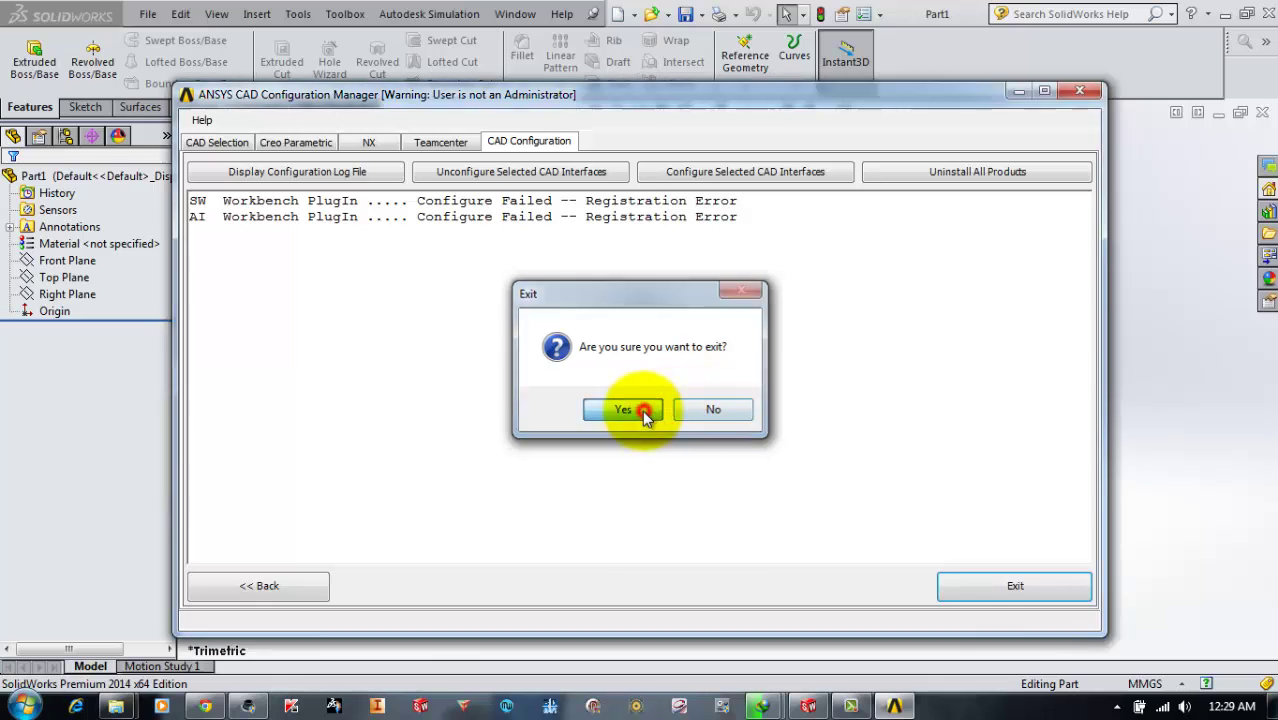
{"action": "left_click", "coordinate": [1266, 12]}
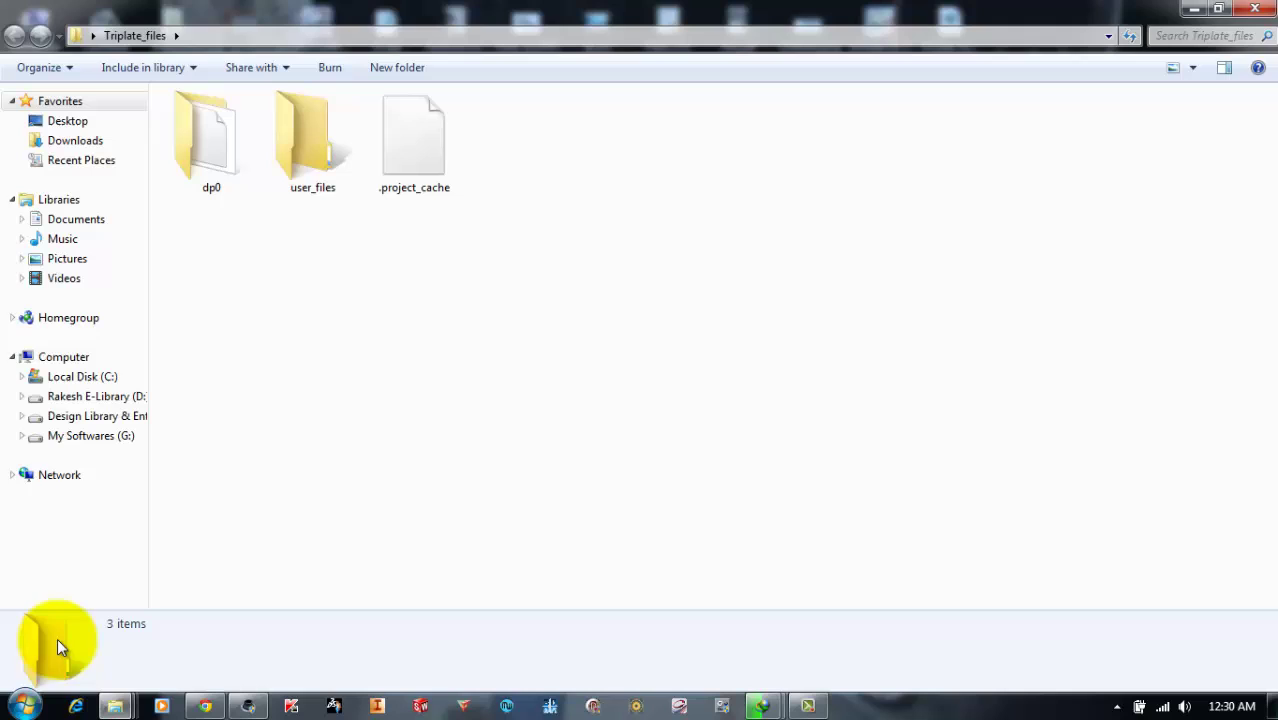
Relaunch CAD Configuration Manager 15.0 from ANSYS 15.0 Utilities using Run as administrator.
{"action": "left_click", "coordinate": [22, 705]}
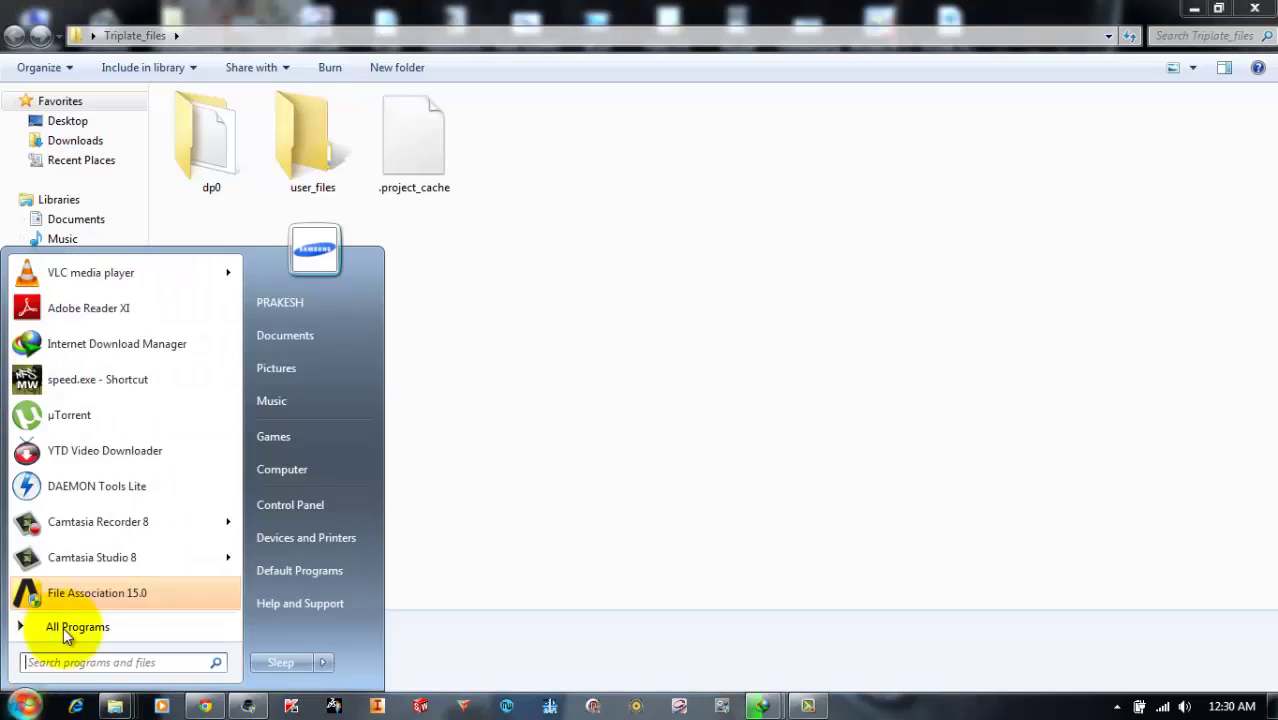
{"action": "left_click", "coordinate": [118, 625]}
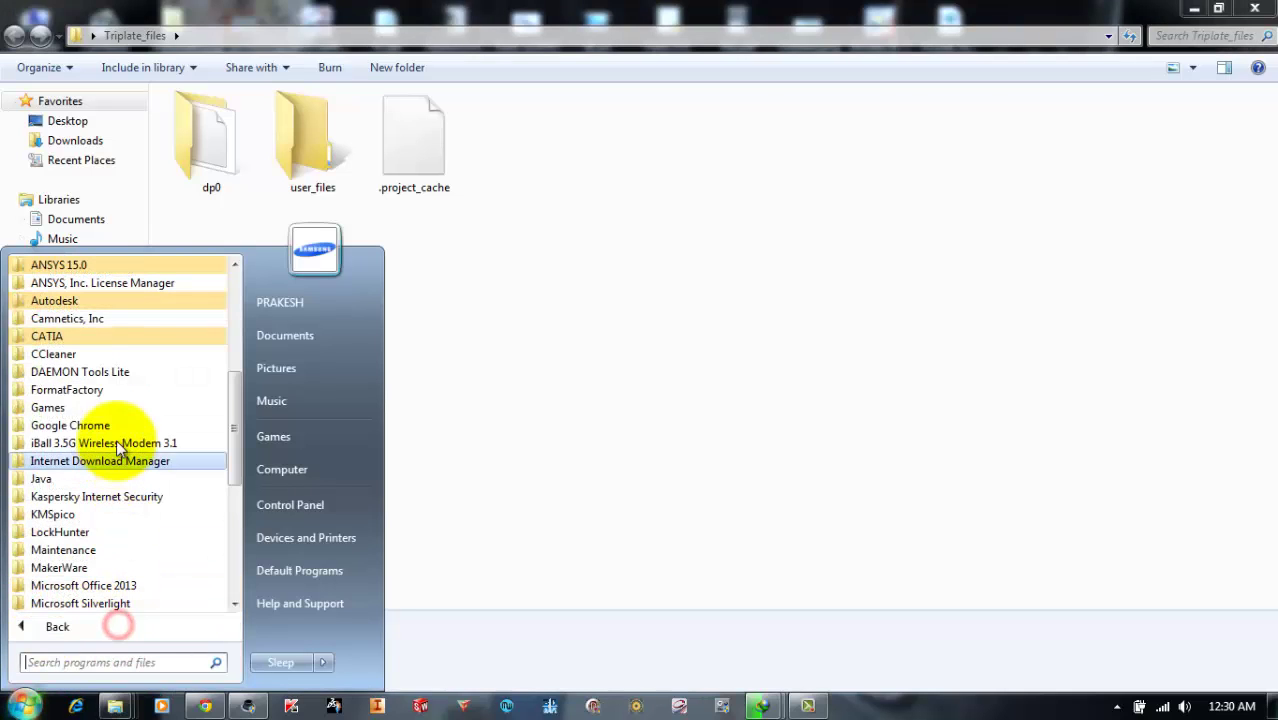
{"action": "left_click", "coordinate": [119, 266]}
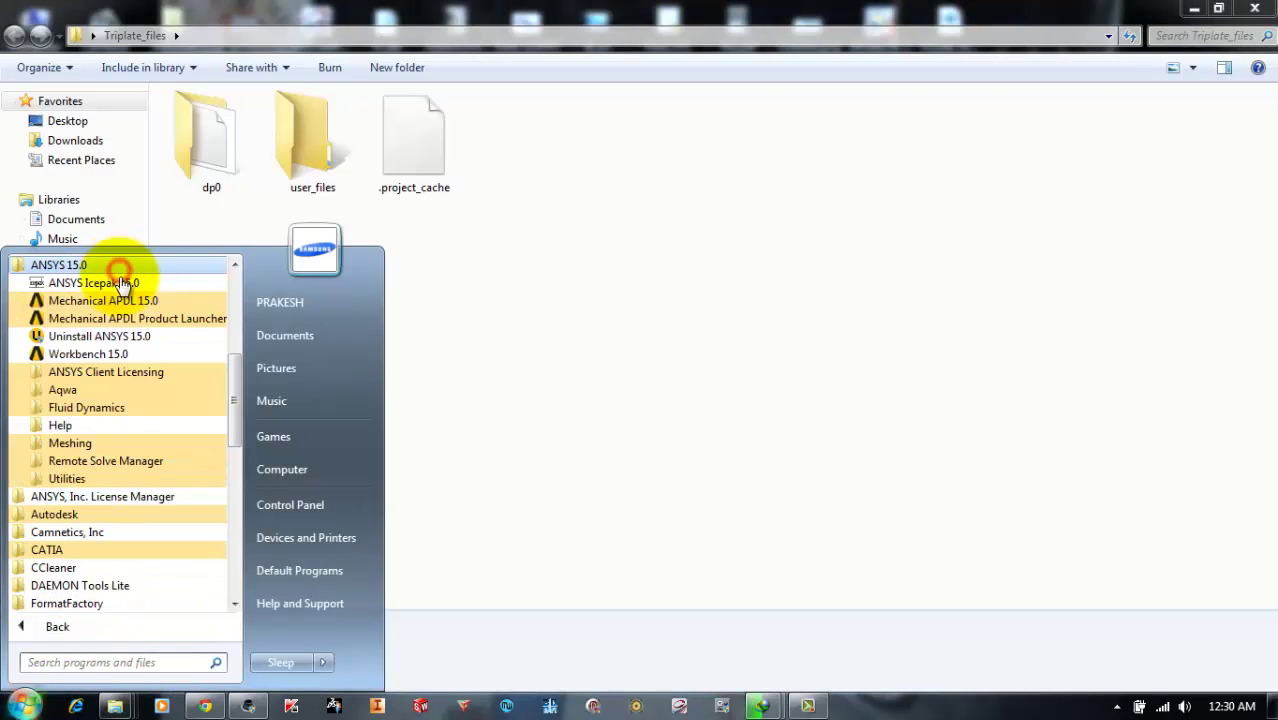
{"action": "left_click", "coordinate": [122, 478]}
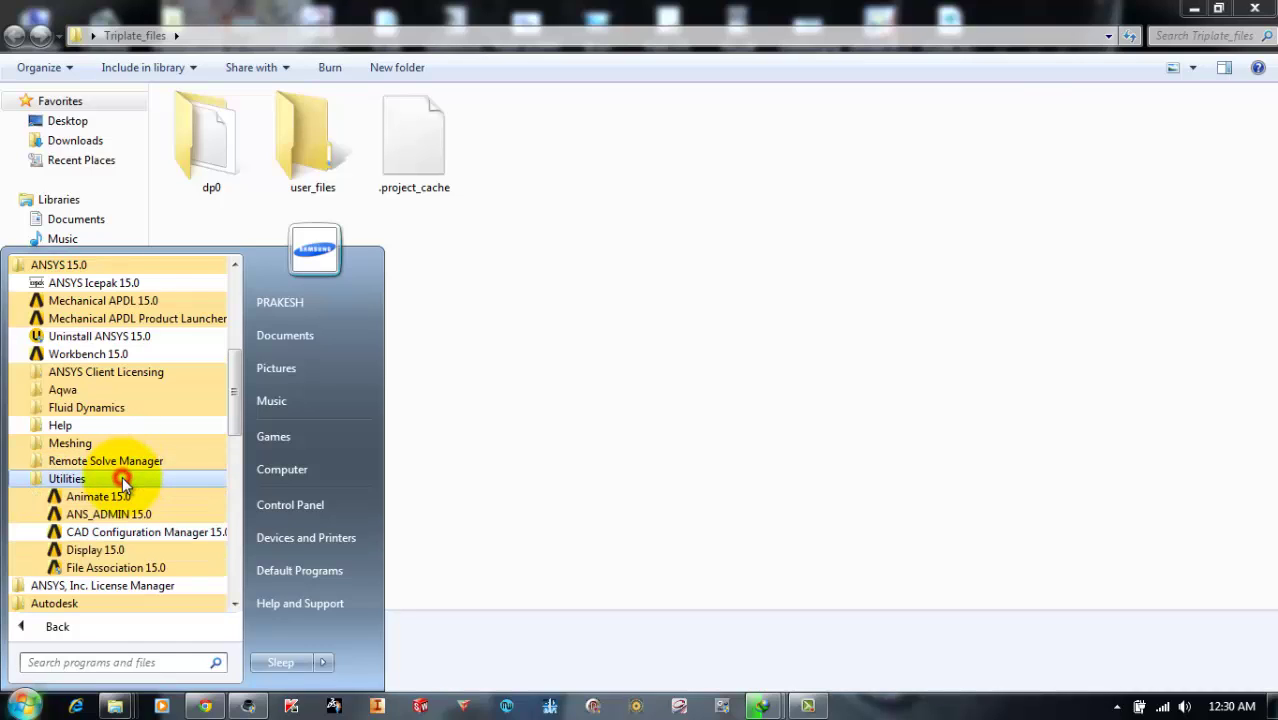
{"action": "left_click", "coordinate": [120, 536]}
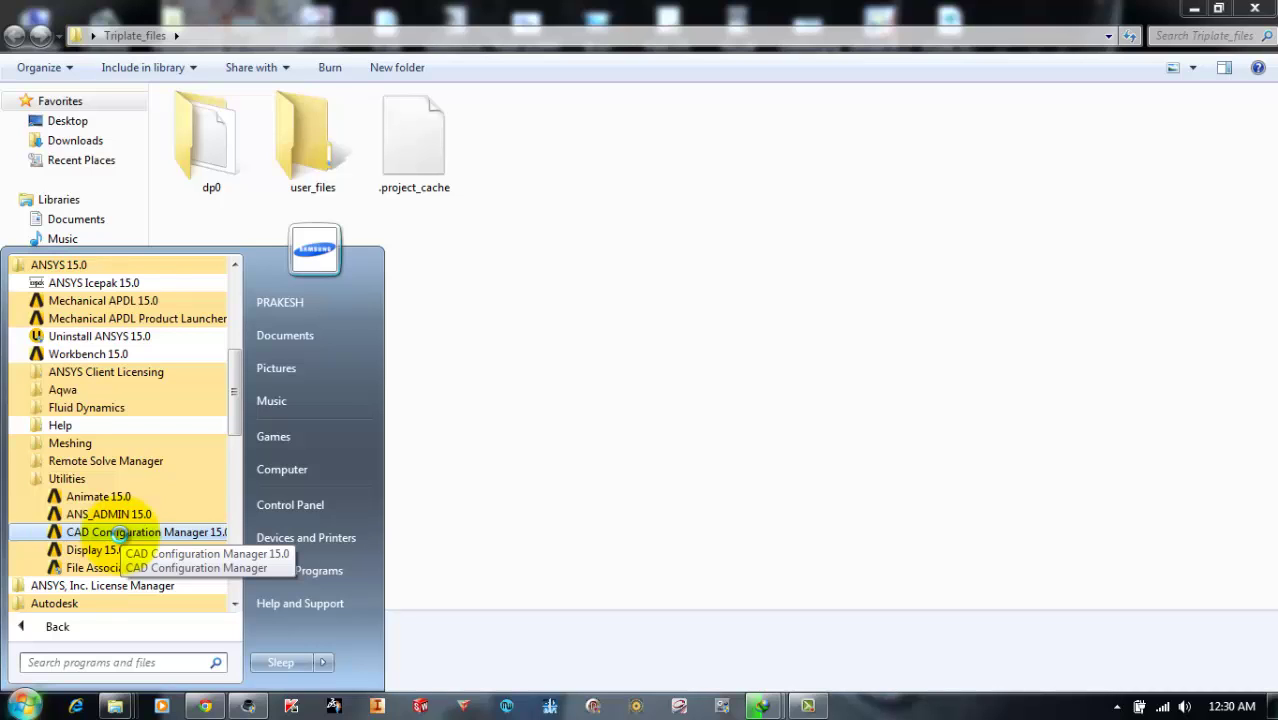
{"action": "right_click", "coordinate": [120, 533]}
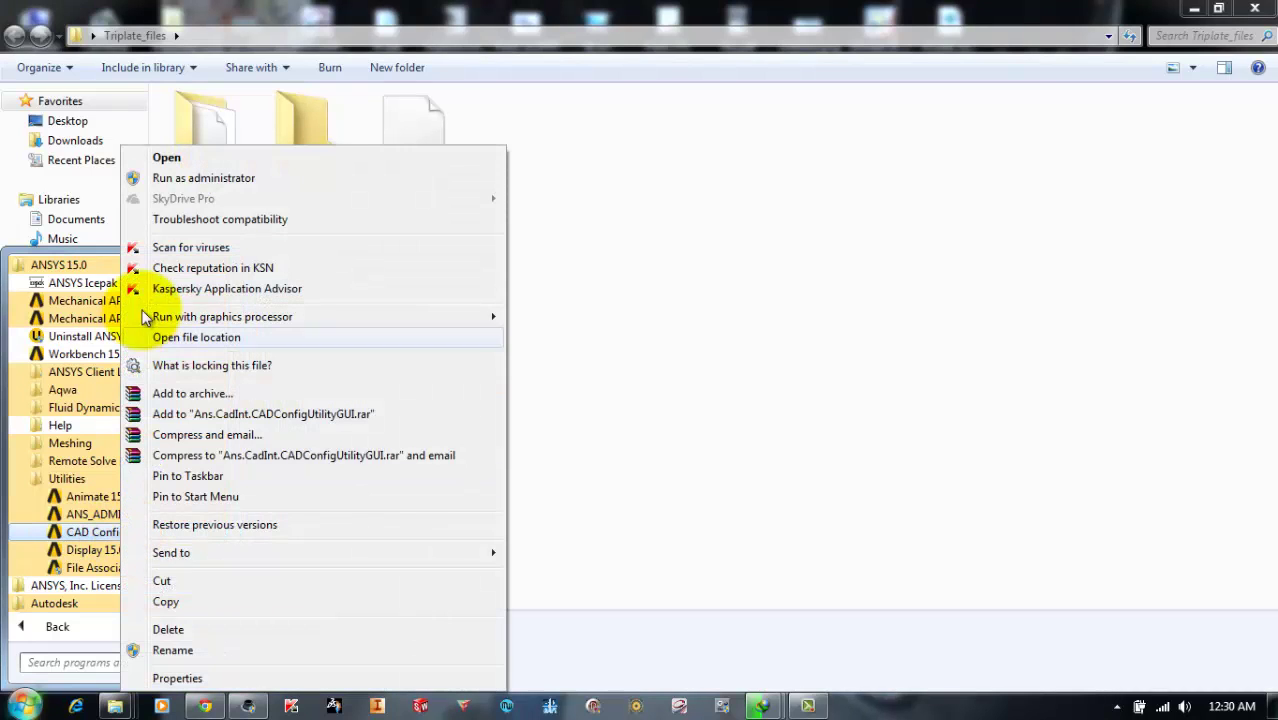
{"action": "left_click", "coordinate": [165, 180]}
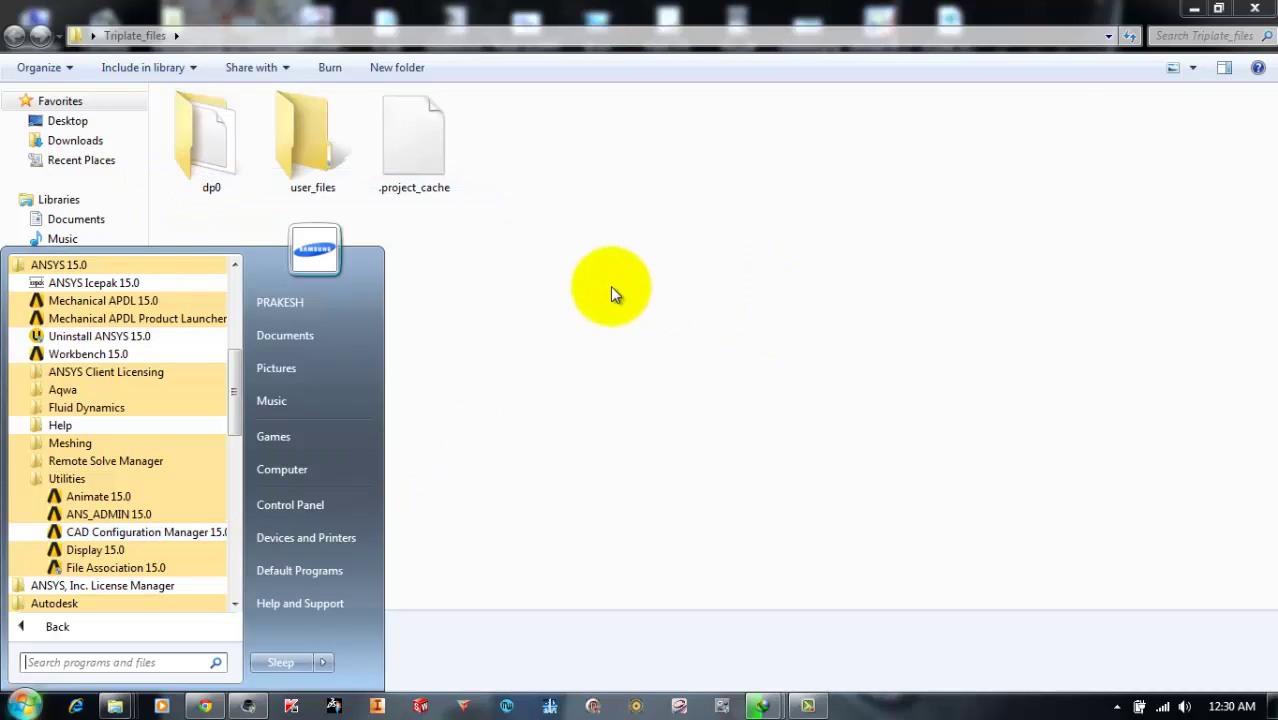
Tick Workbench, ICEM CFD, Inventor and SolidWorks, with SolidWorks on Workbench Associative Interface.
{"action": "left_click", "coordinate": [278, 212]}
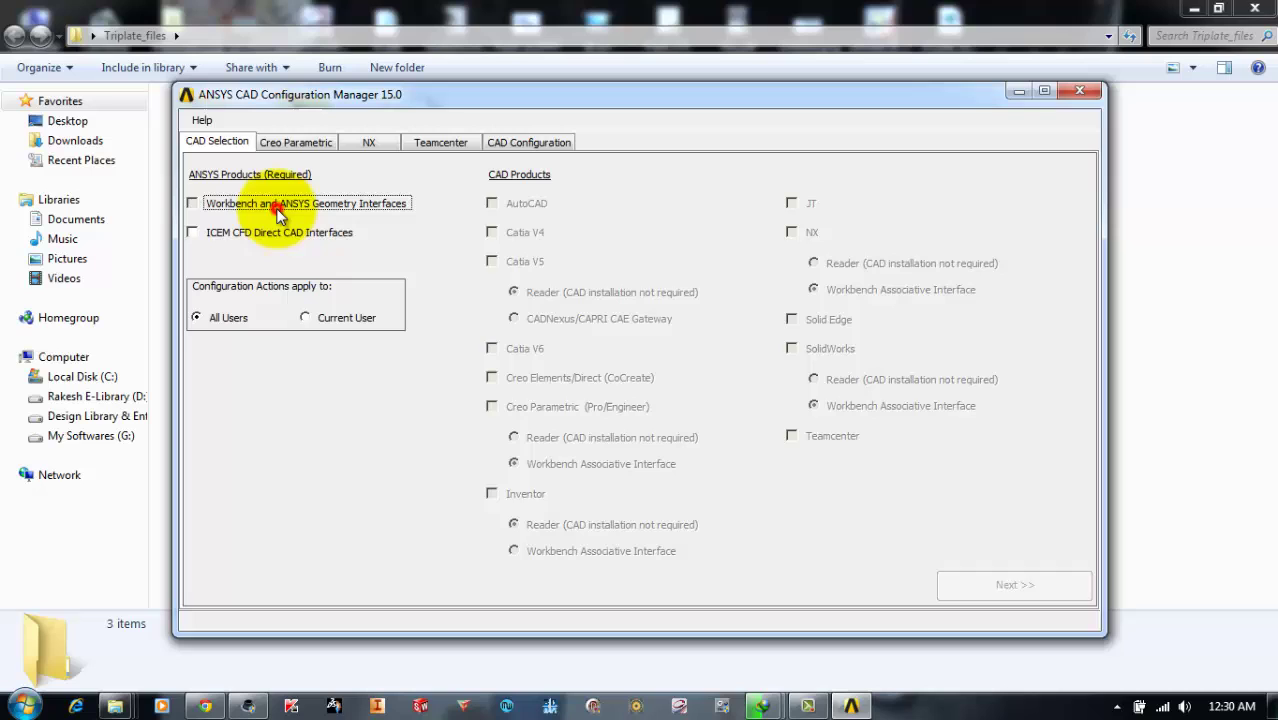
{"action": "left_click", "coordinate": [278, 231]}
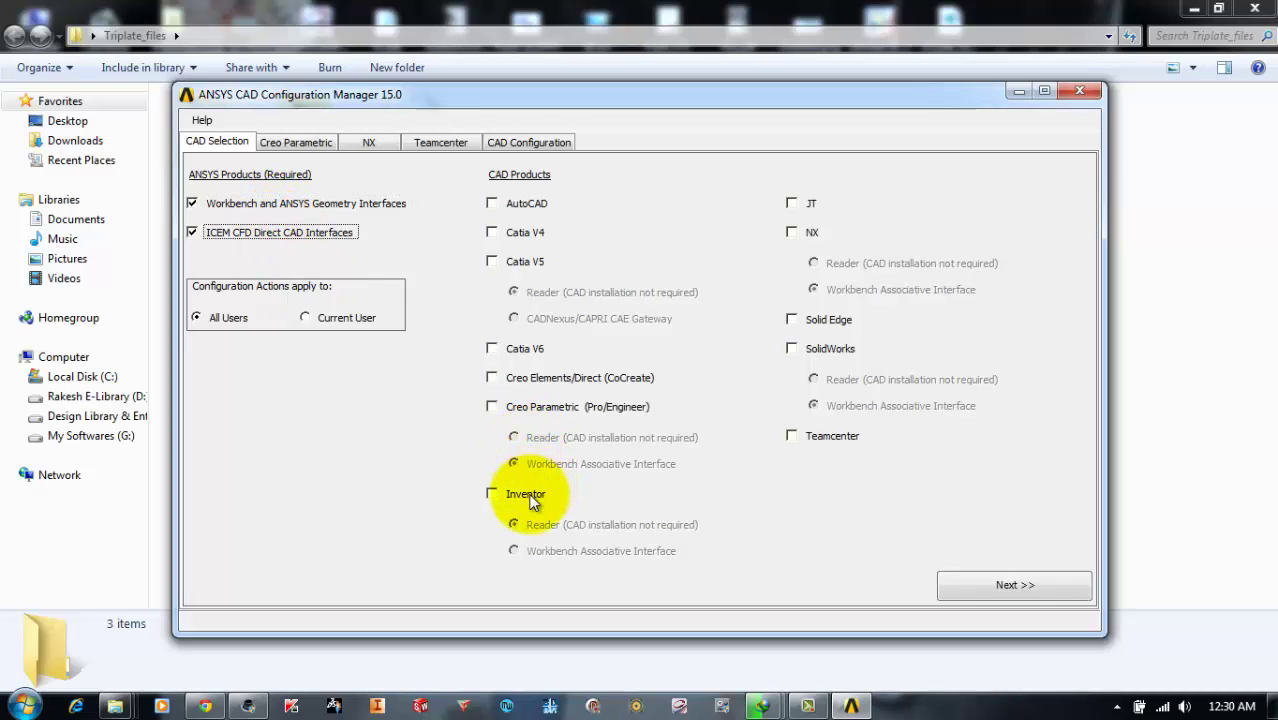
{"action": "left_click", "coordinate": [528, 496]}
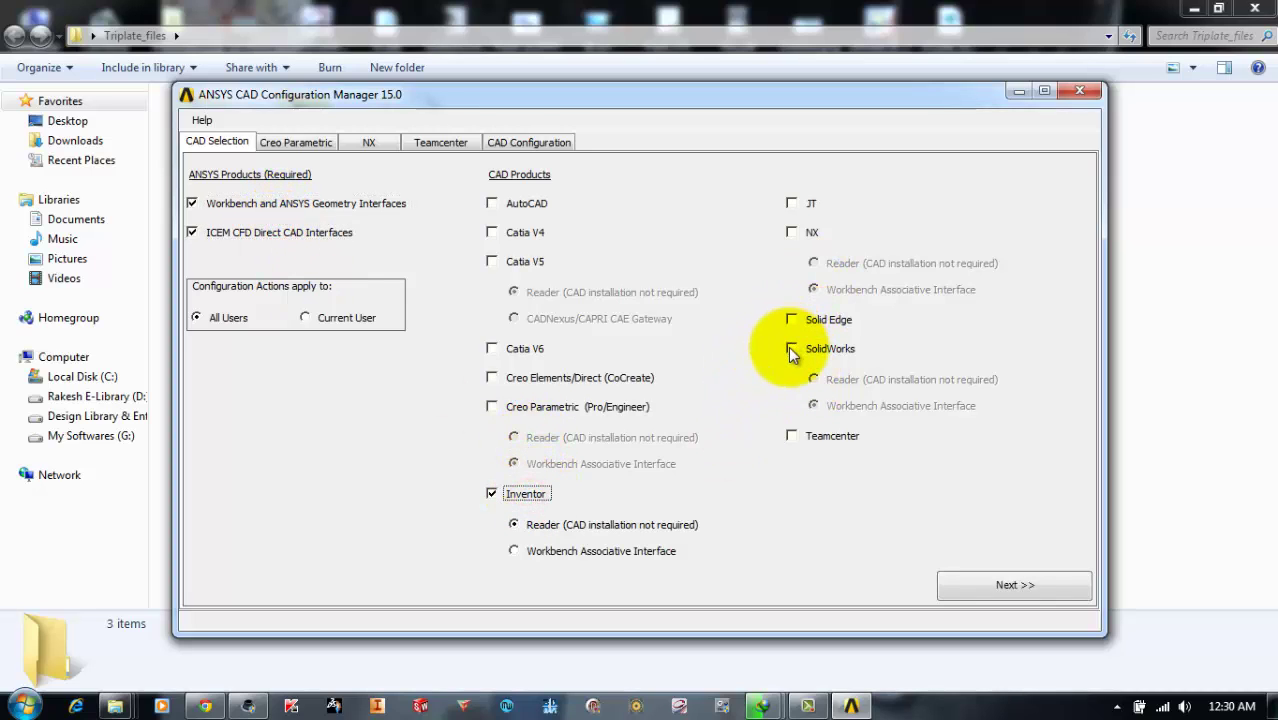
{"action": "left_click", "coordinate": [791, 349]}
{"action": "left_click", "coordinate": [645, 549]}
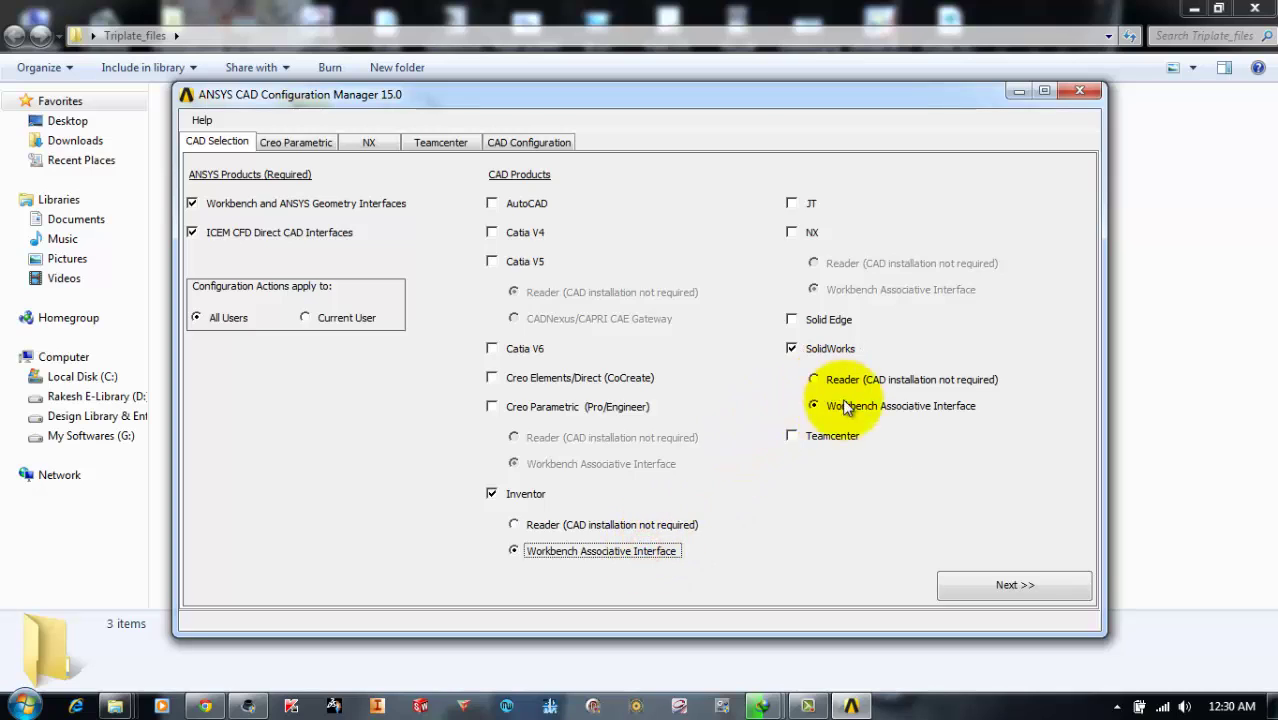
Configure the selected CAD interfaces successfully, then exit the manager with Yes.
{"action": "left_click", "coordinate": [969, 583]}
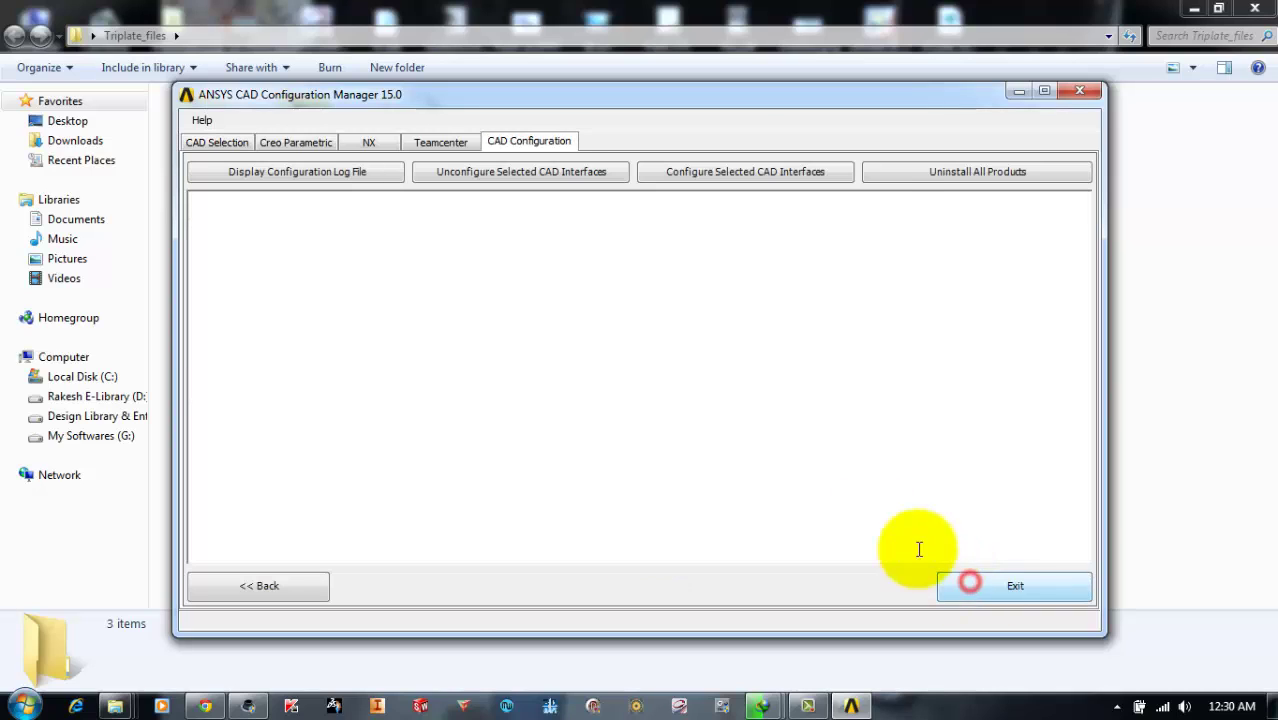
{"action": "left_click", "coordinate": [651, 174]}
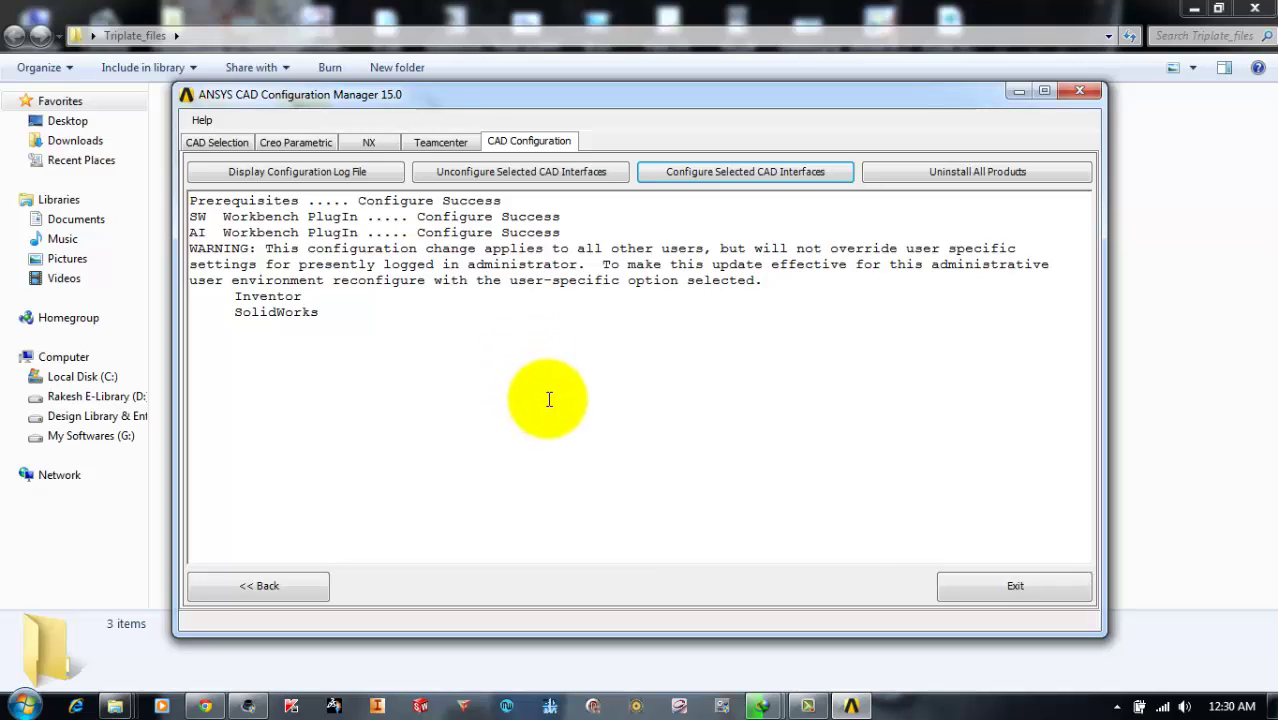
{"action": "left_click", "coordinate": [983, 588]}
{"action": "left_click", "coordinate": [617, 411]}
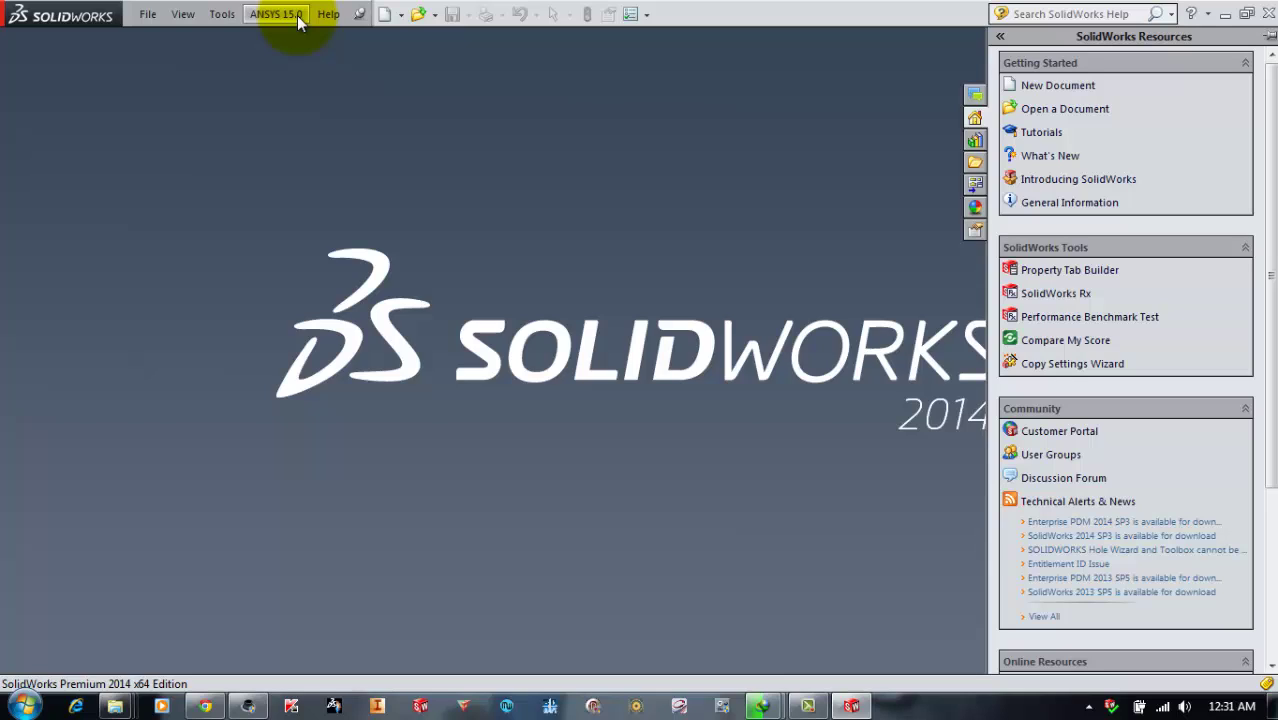
Check the SolidWorks ANSYS 15.0 menu for ANSYS Workbench, help and About items, then close it.
{"action": "left_click", "coordinate": [297, 15]}
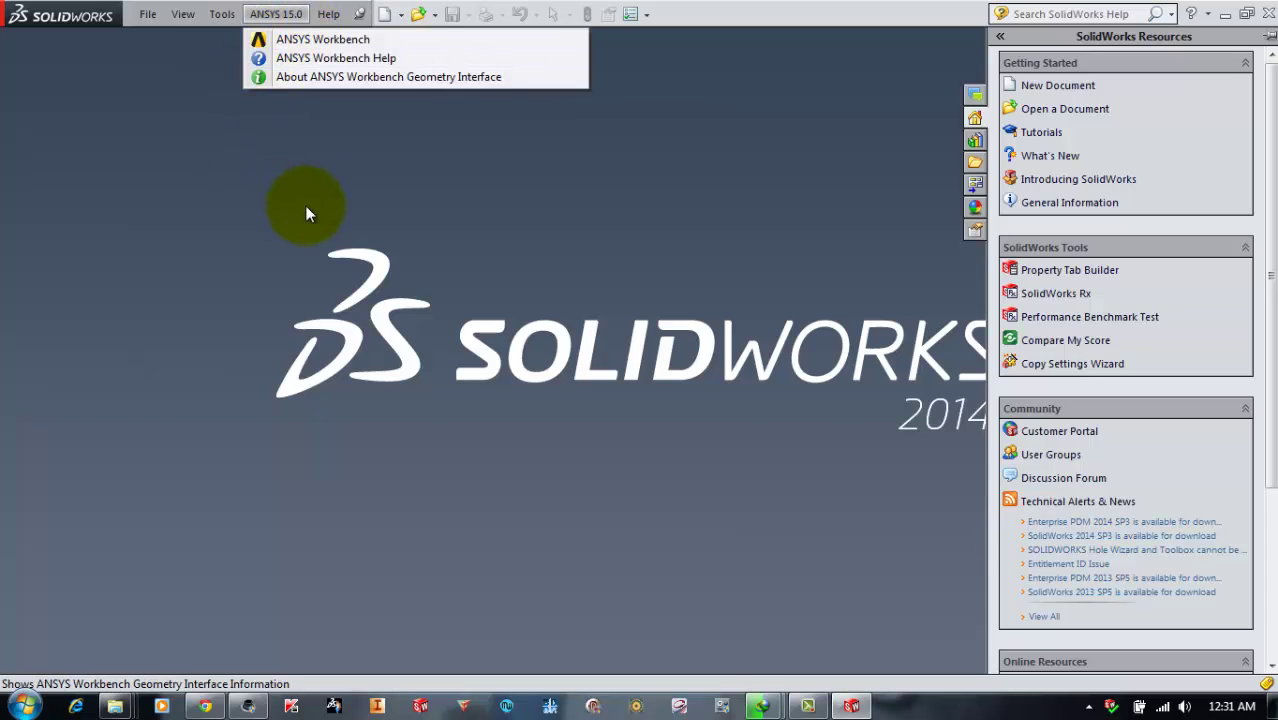
{"action": "left_click", "coordinate": [328, 190]}
{"action": "left_click", "coordinate": [275, 15]}
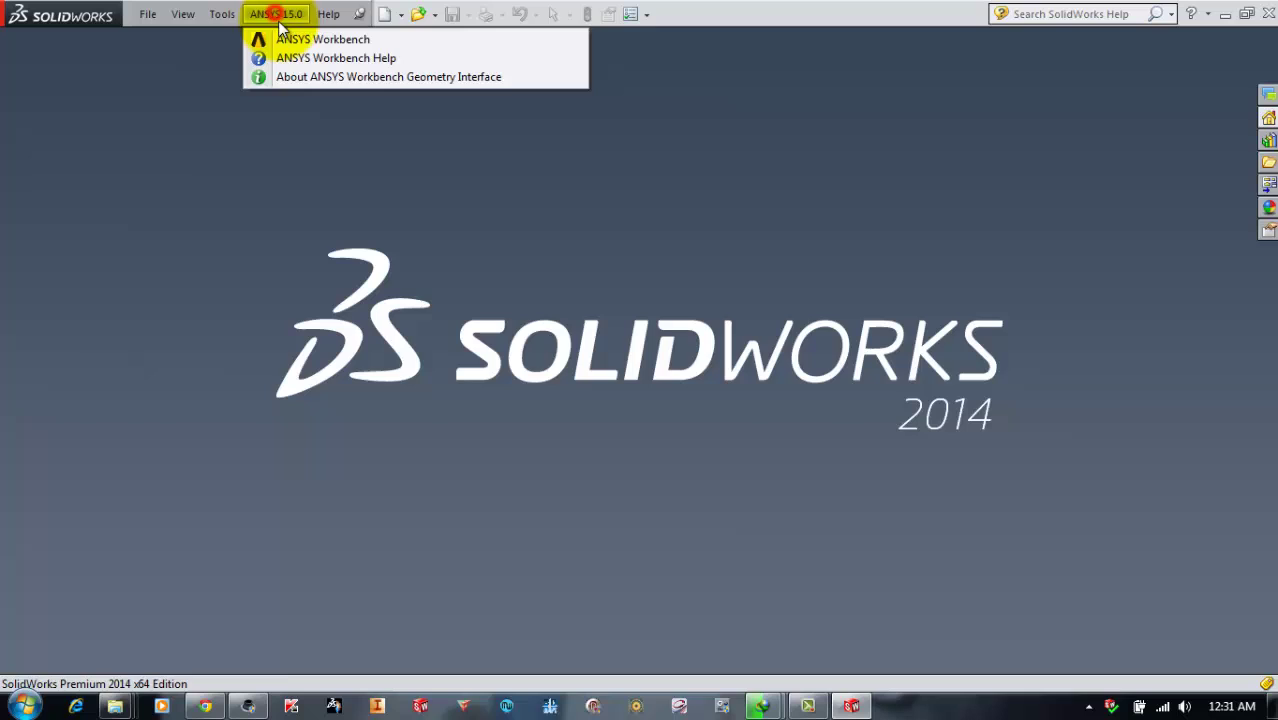
{"action": "left_click", "coordinate": [548, 278]}
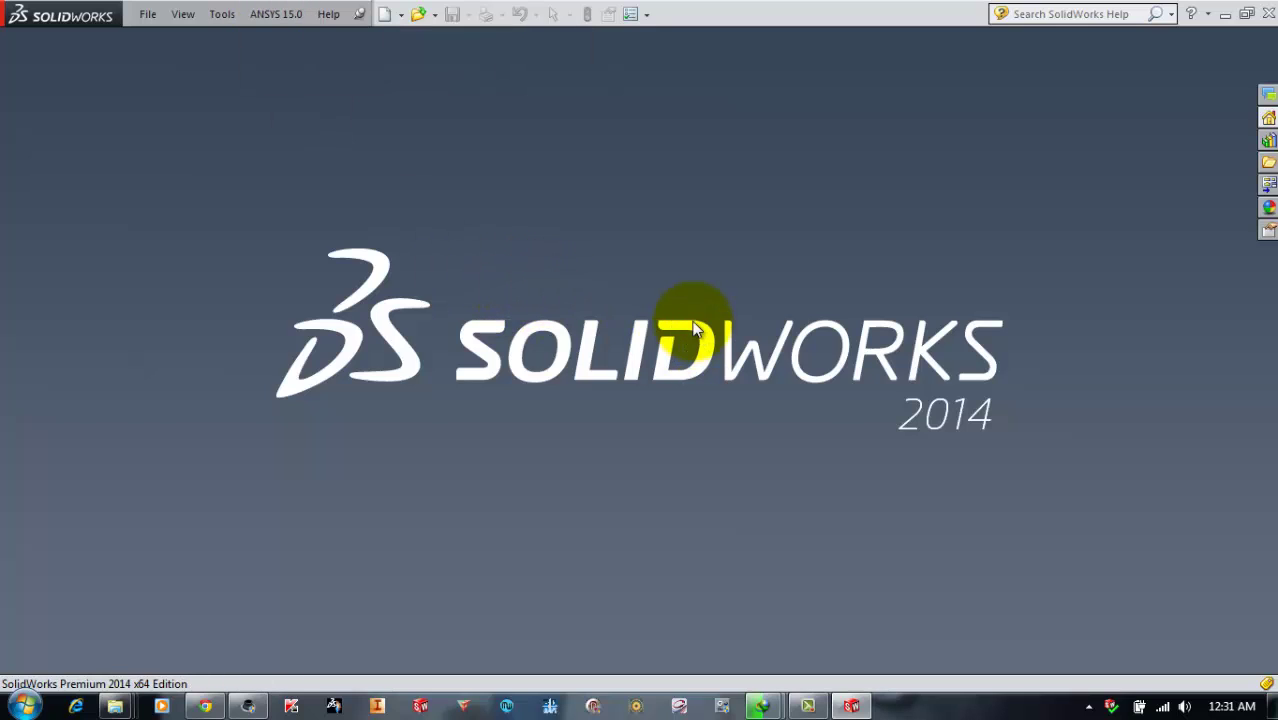